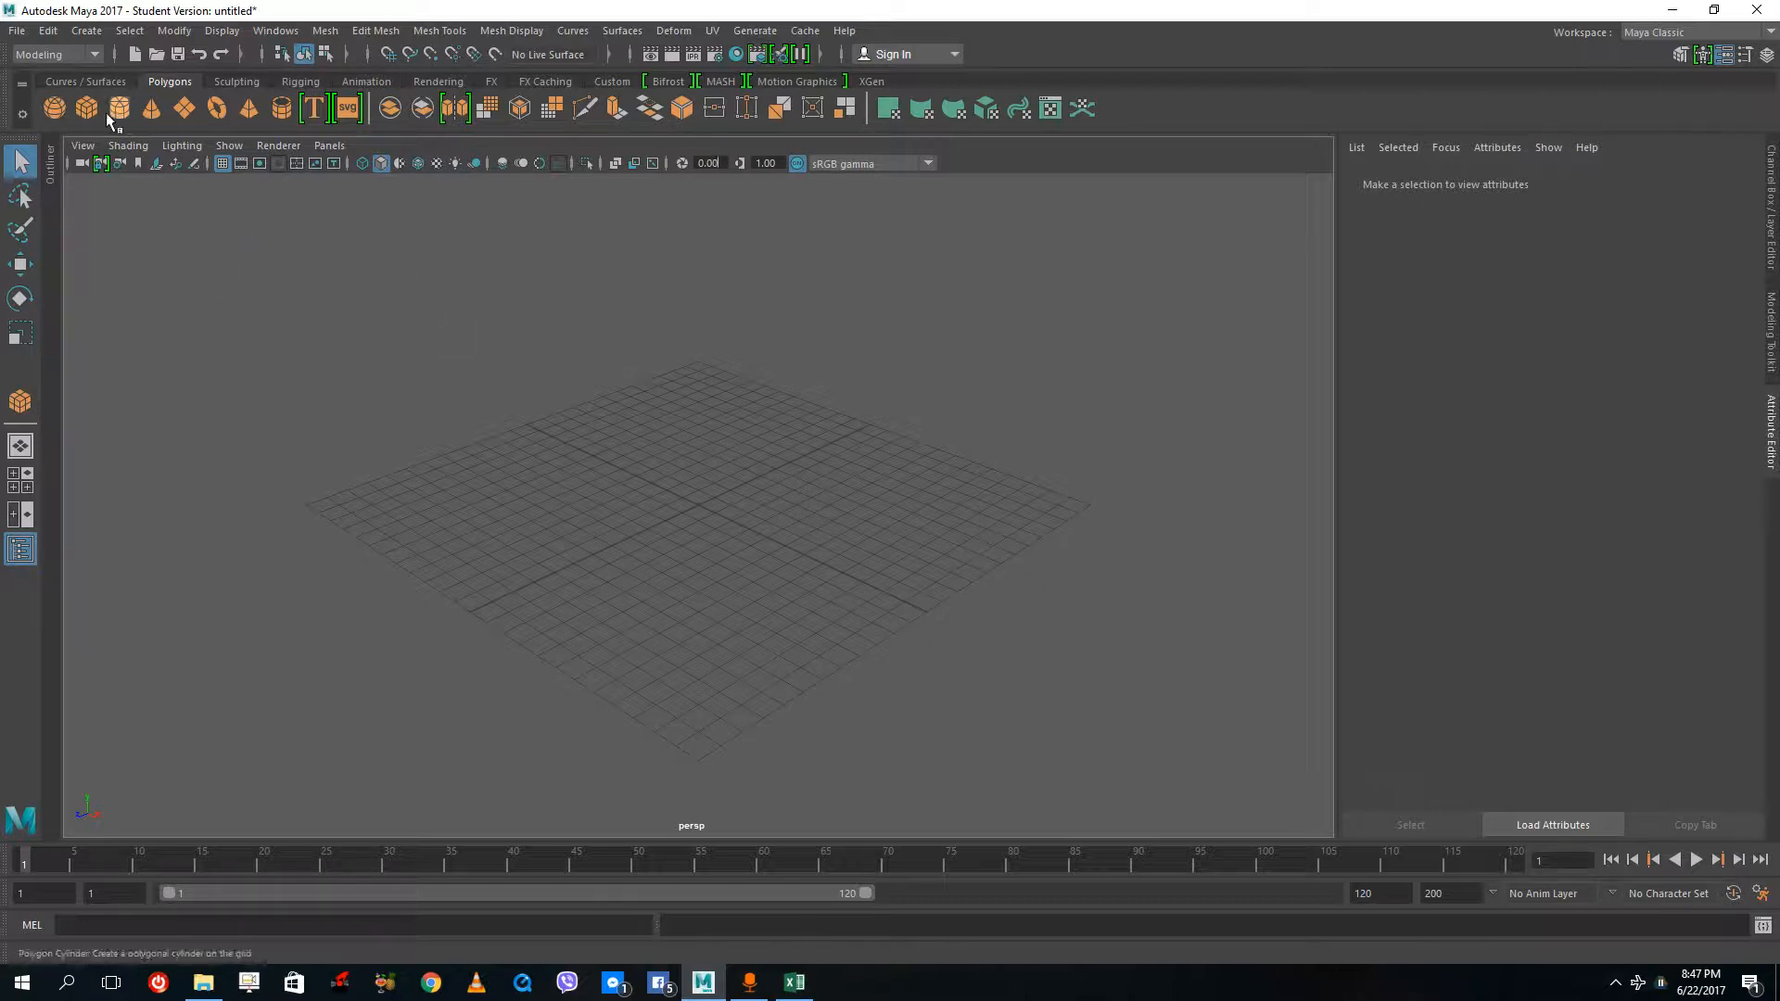
- Create a polygon plane covering the whole grid and a polygon sphere on its rear half
left_click(184, 109)
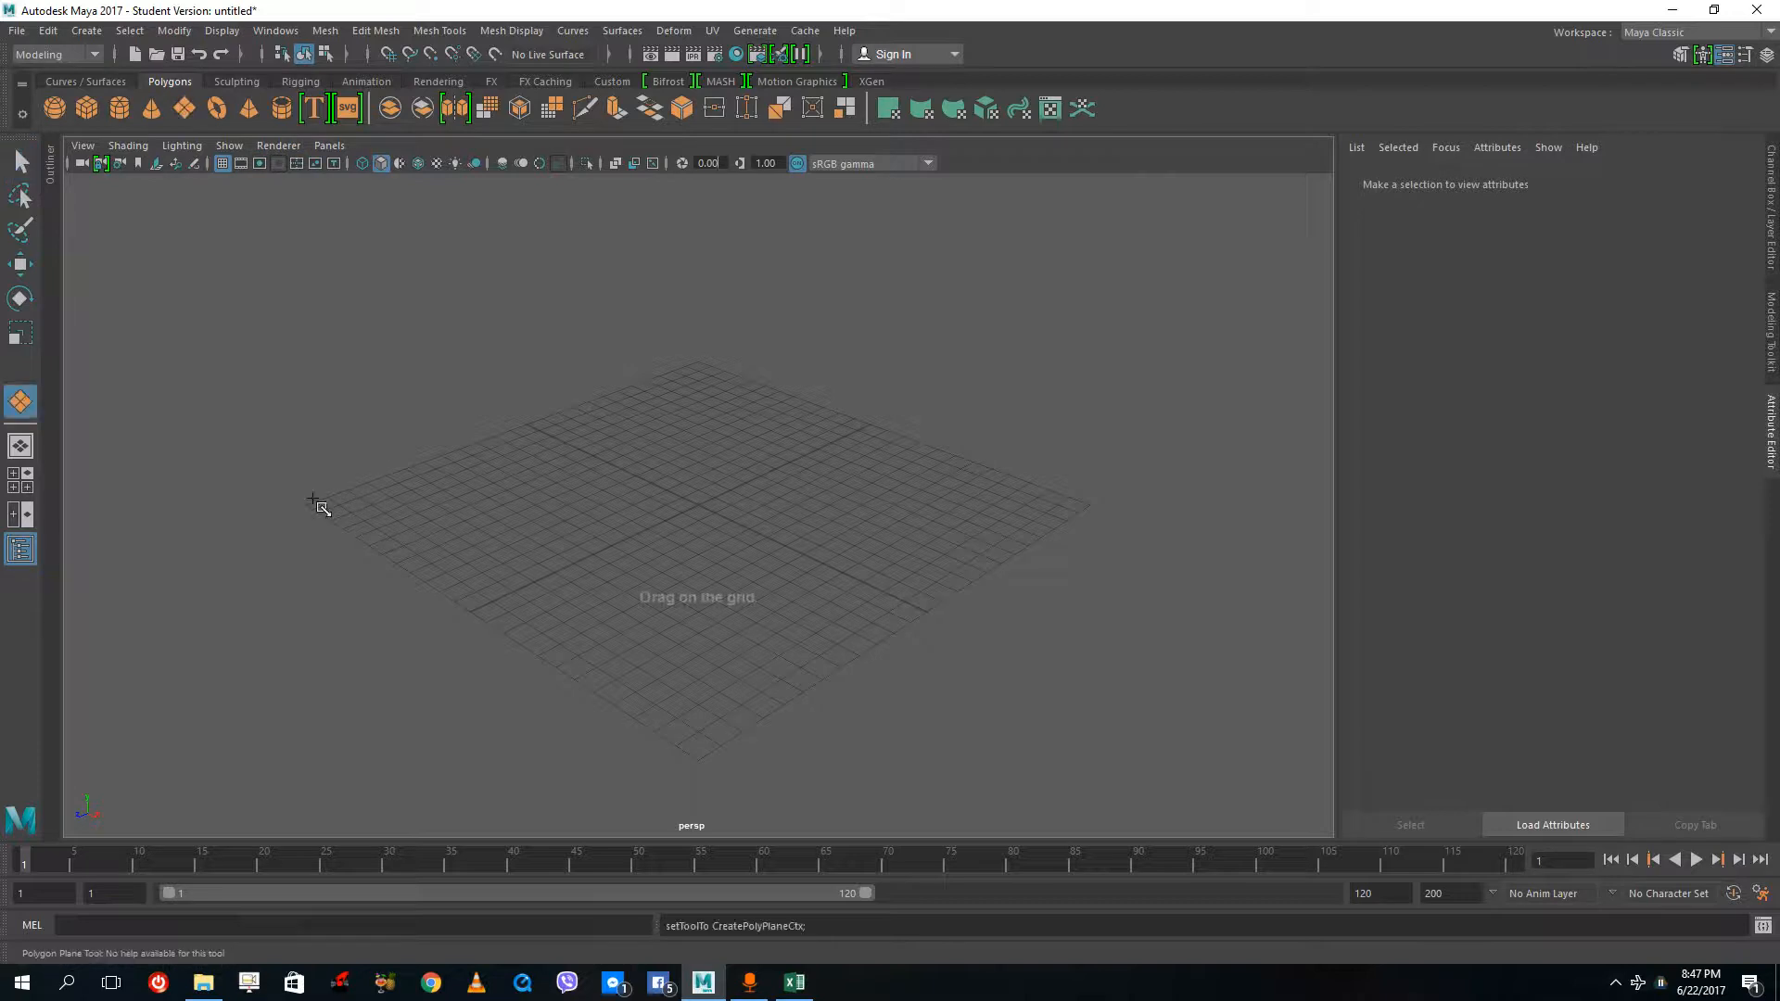
left_click_drag(315, 502, 1114, 500)
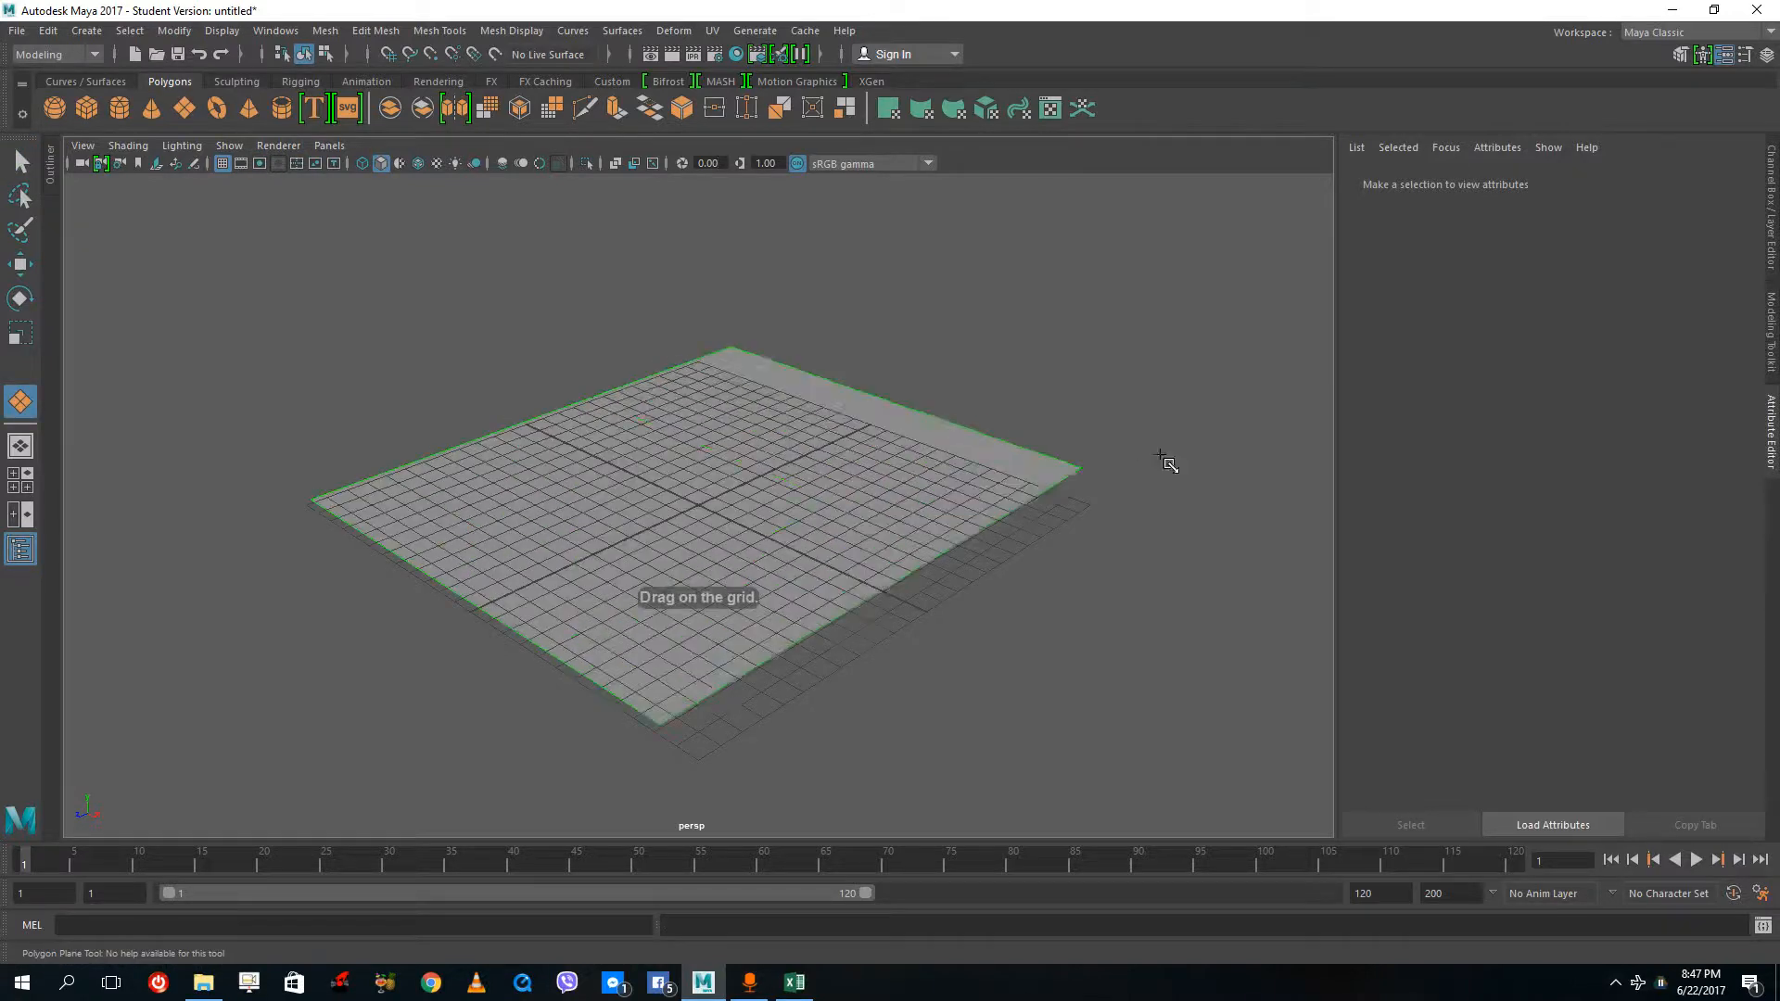
left_click(54, 109)
left_click_drag(608, 461, 505, 436)
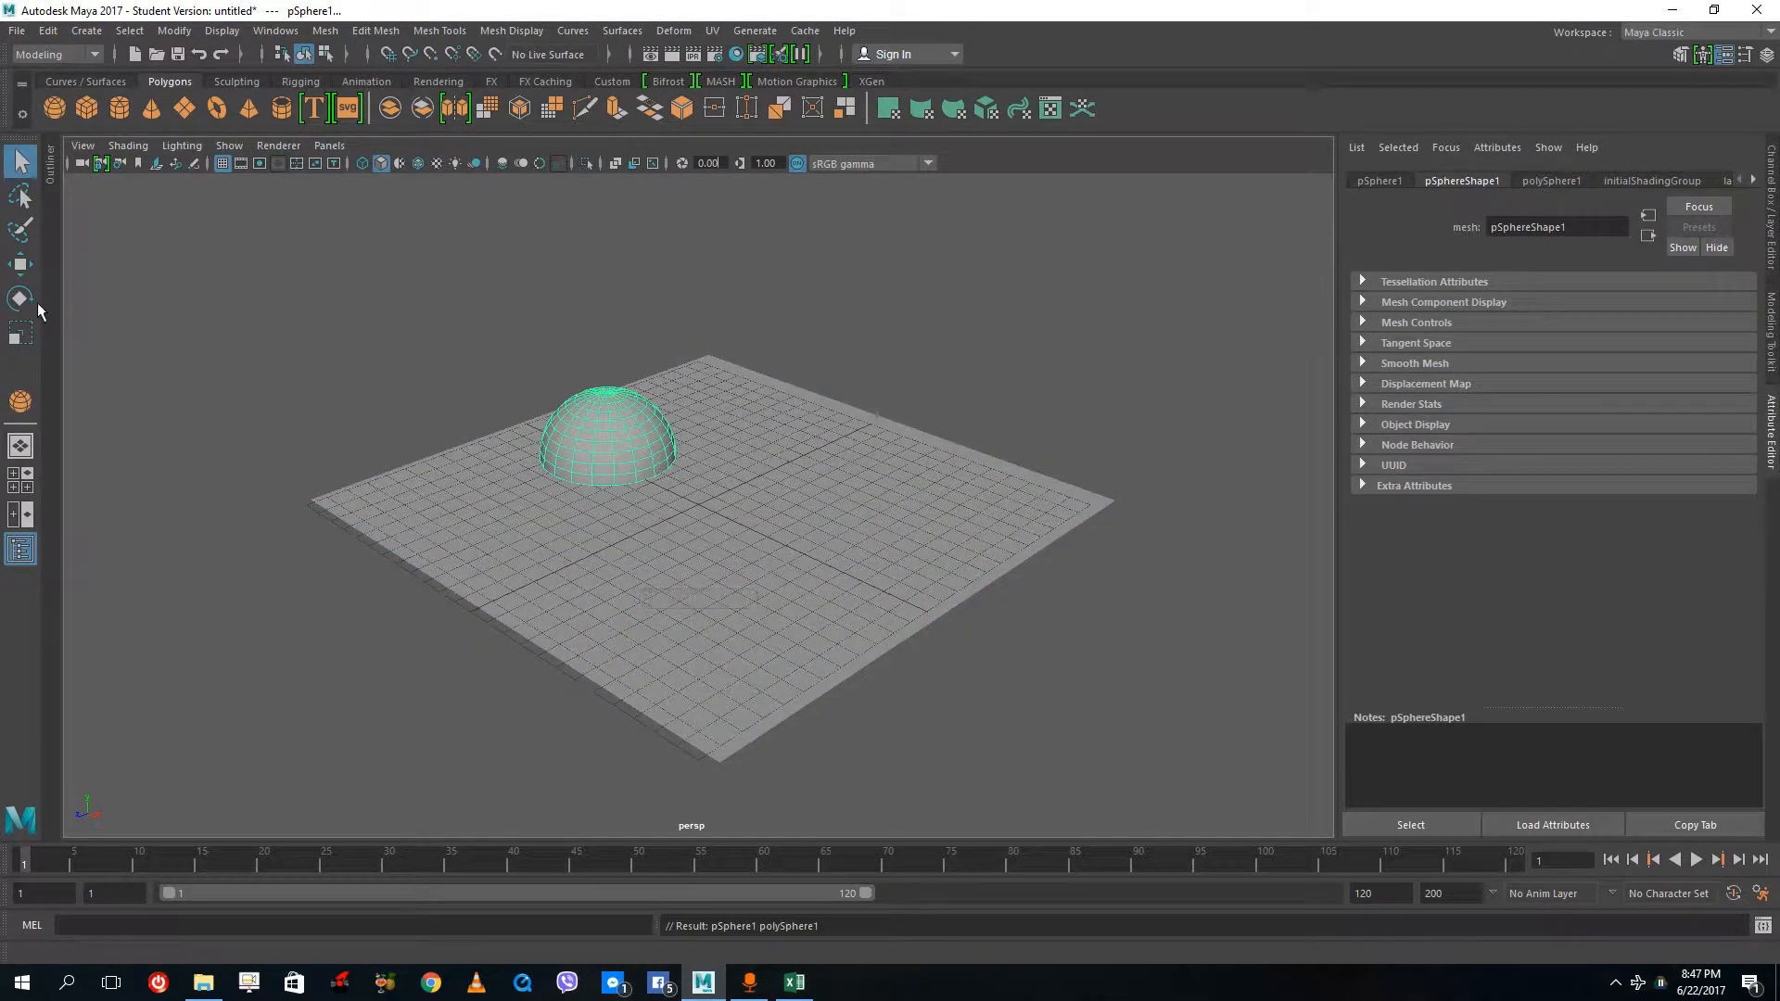
- Raise the sphere onto the plane and duplicate it three times at equal spacing to form a row of four spheres
left_click(20, 264)
key("ctrl+d")
left_click_drag(606, 408, 604, 357)
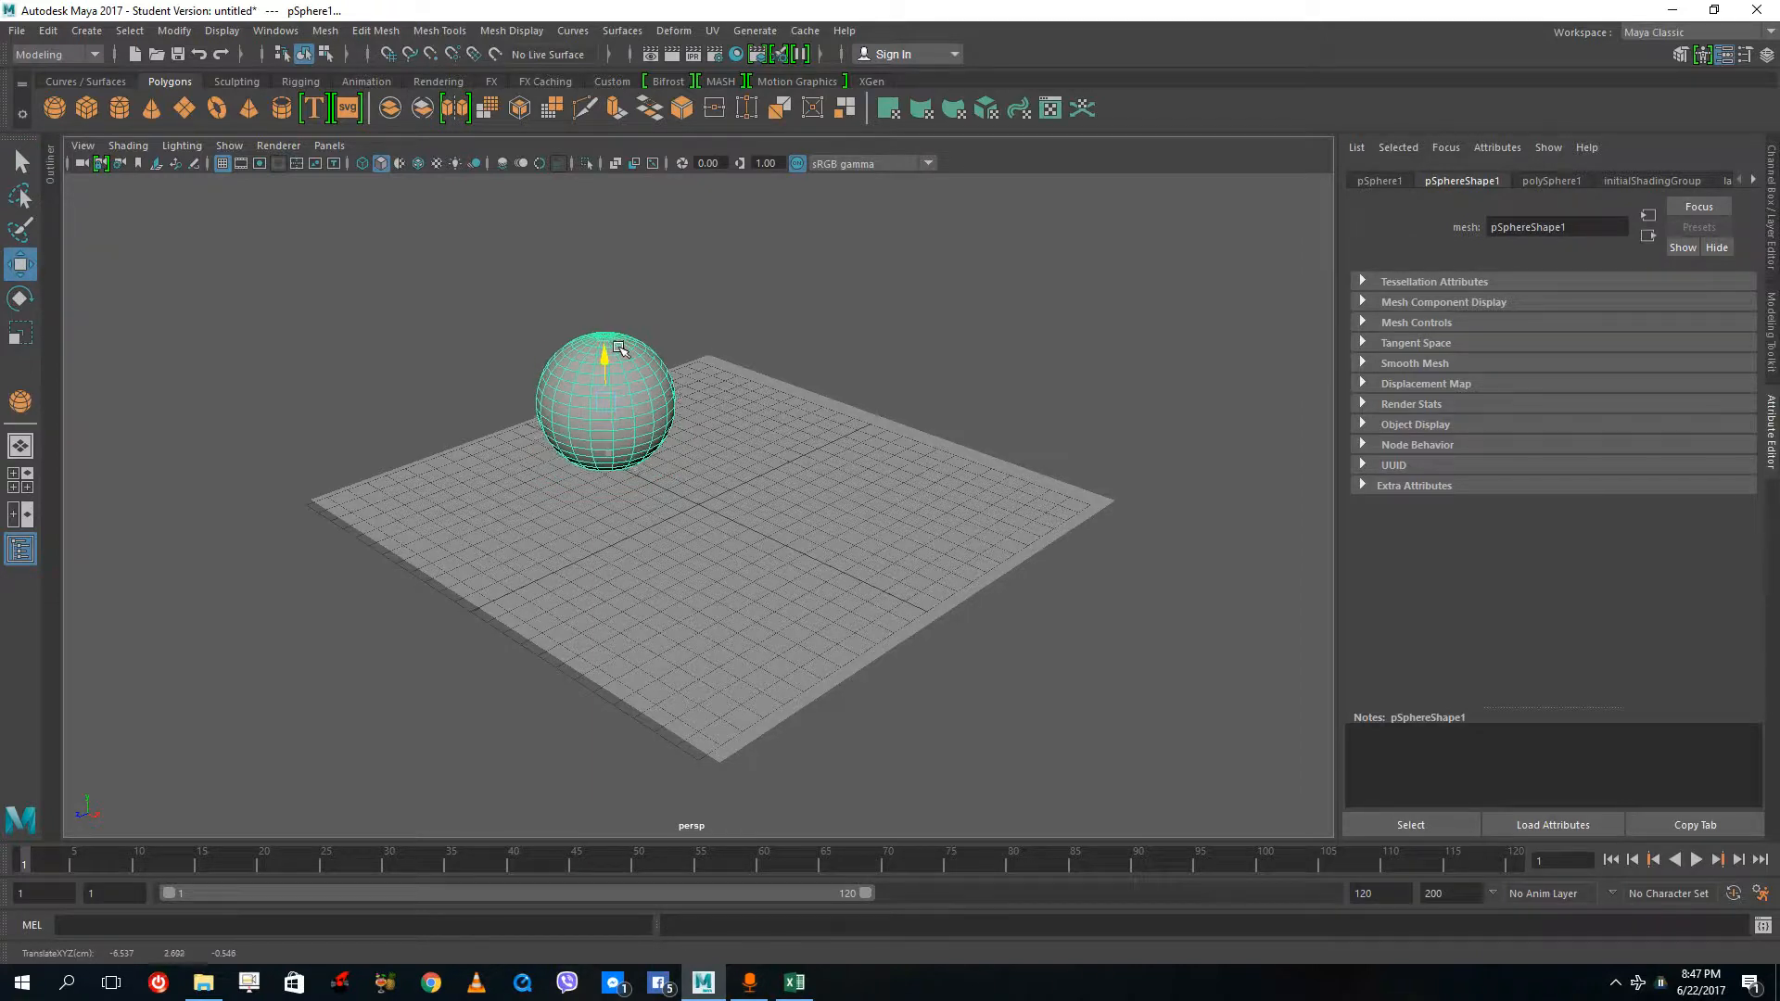
left_click_drag(644, 417, 732, 436)
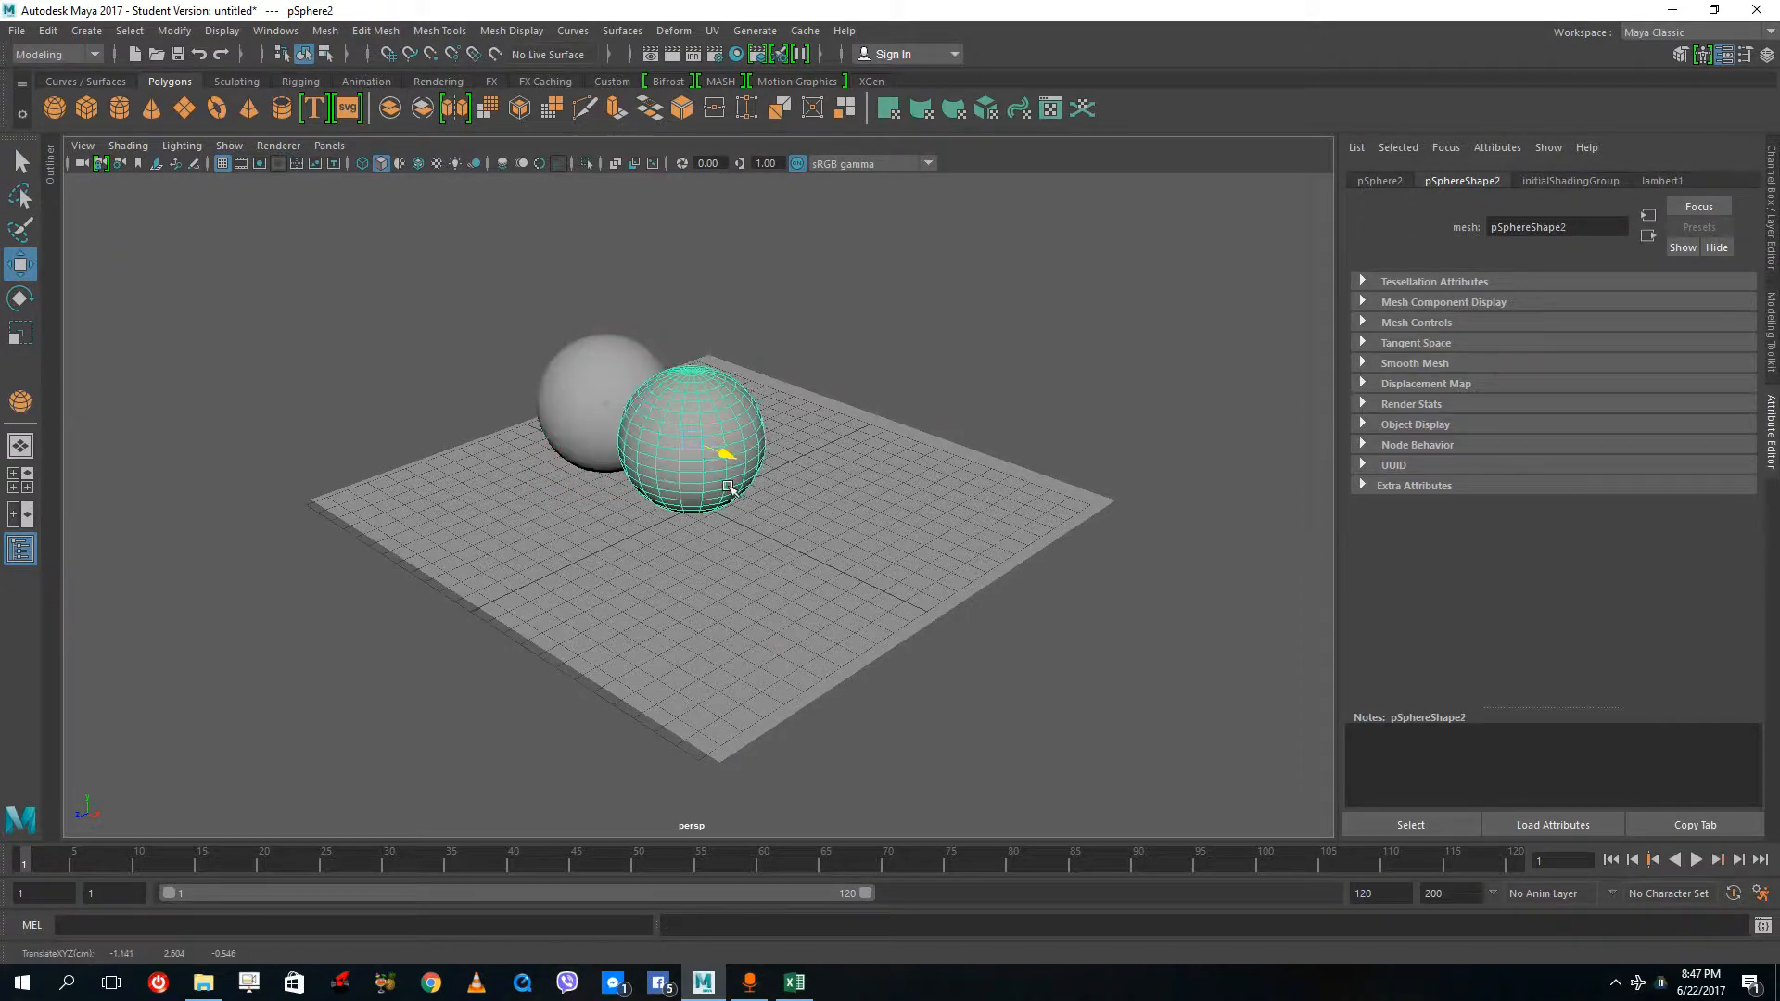
key("shift+d")
key("shift+d")
left_click_drag(1260, 588, 702, 419, "alt")
left_click(671, 393)
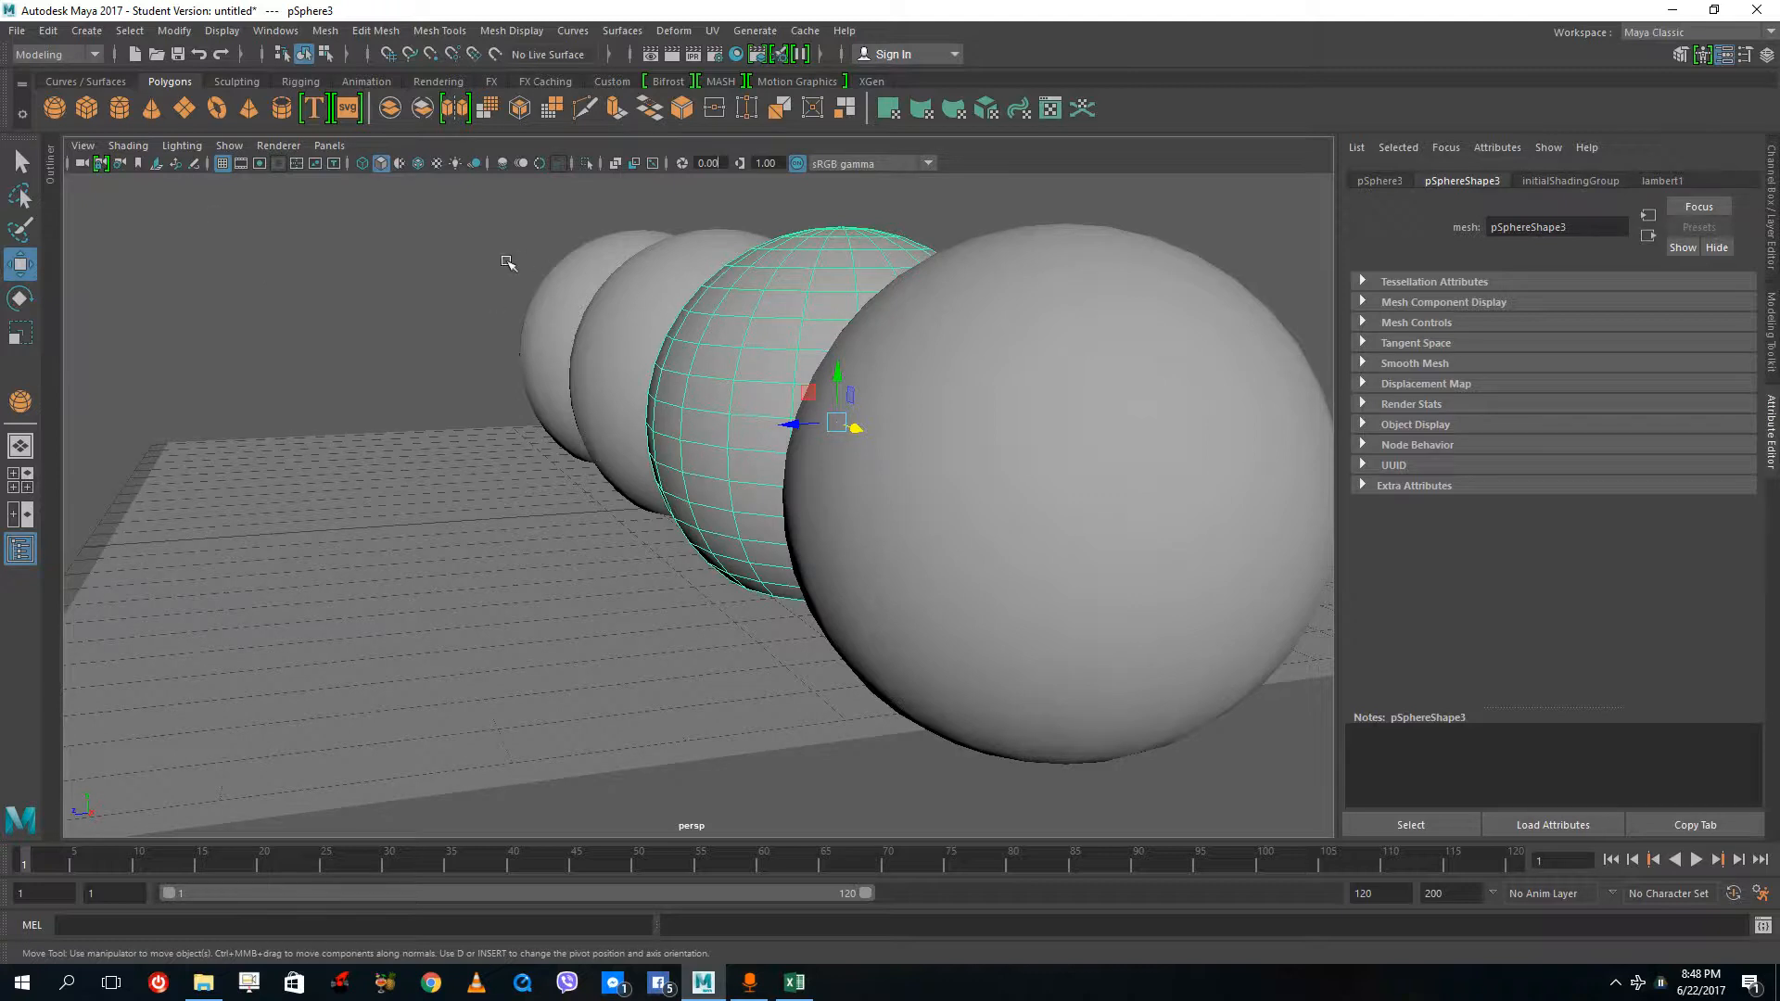
- Create a tall polygon box beside the far end of the row of spheres and deselect it
left_click(86, 108)
left_click_drag(352, 379, 444, 384)
left_click_drag(444, 383, 437, 193)
left_click(489, 256)
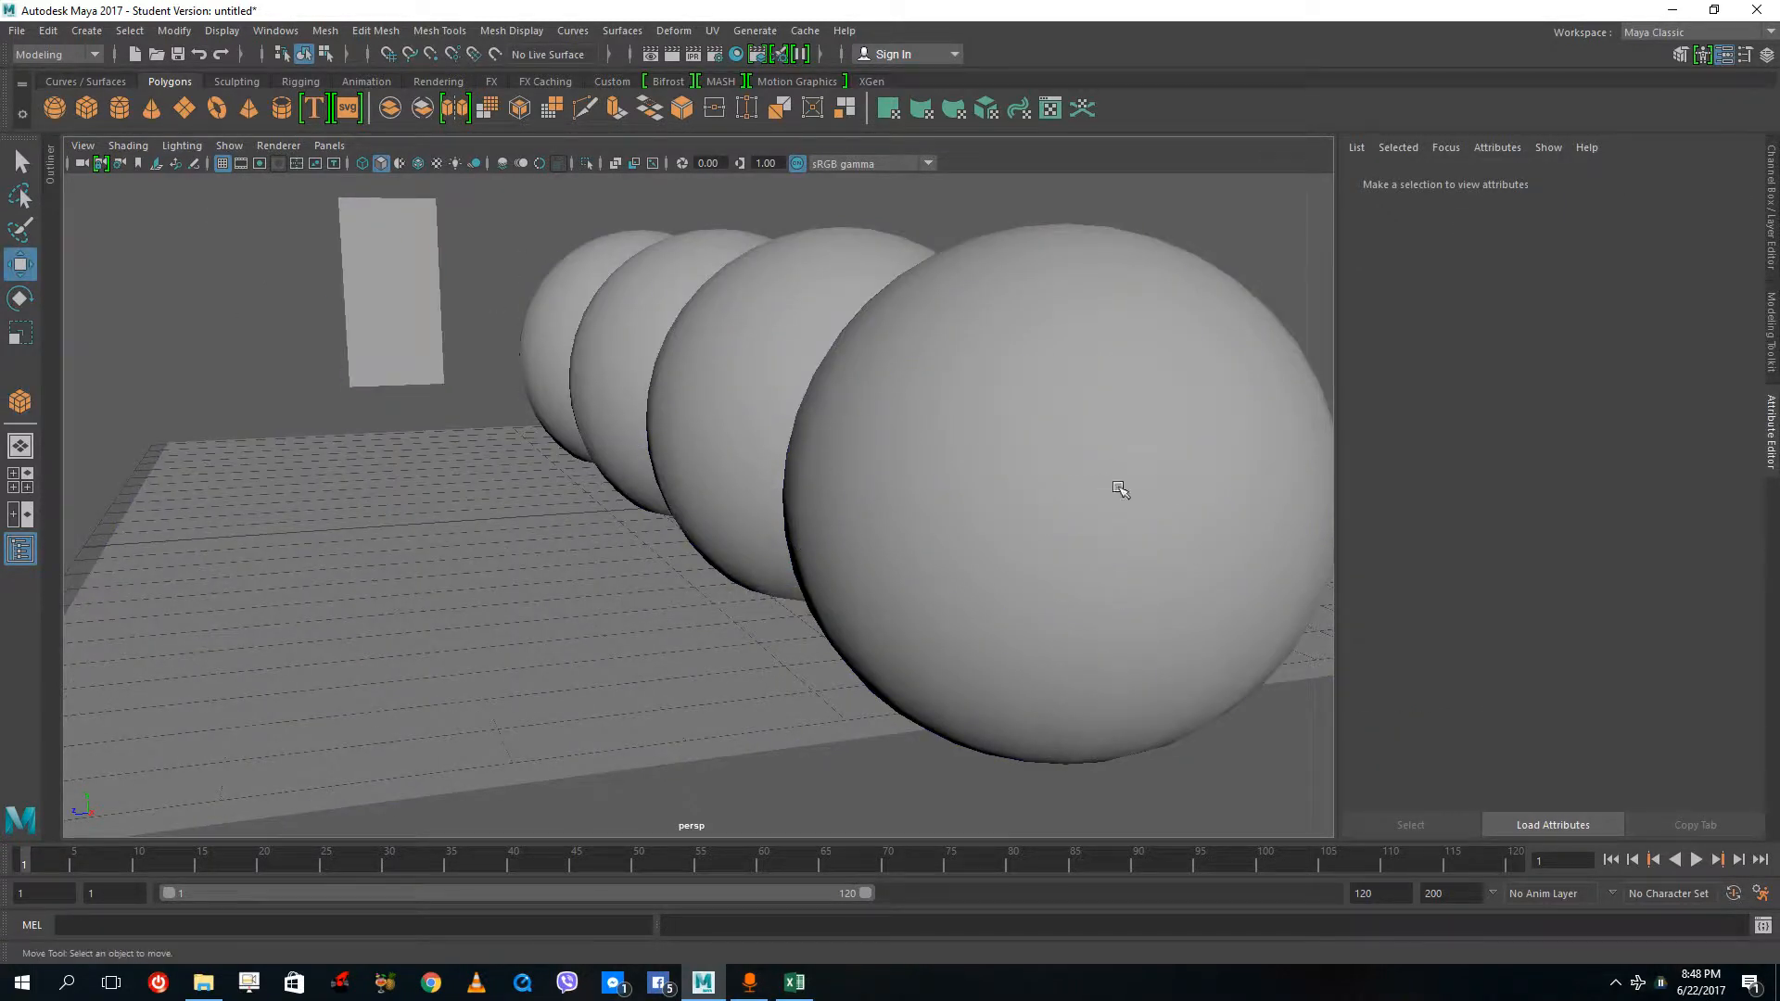
- Create a new camera and look through it in the viewport
mouse_move(1121, 485)
left_mouse_down("alt")
mouse_move(1080, 492)
mouse_move(1100, 488)
left_mouse_up("alt")
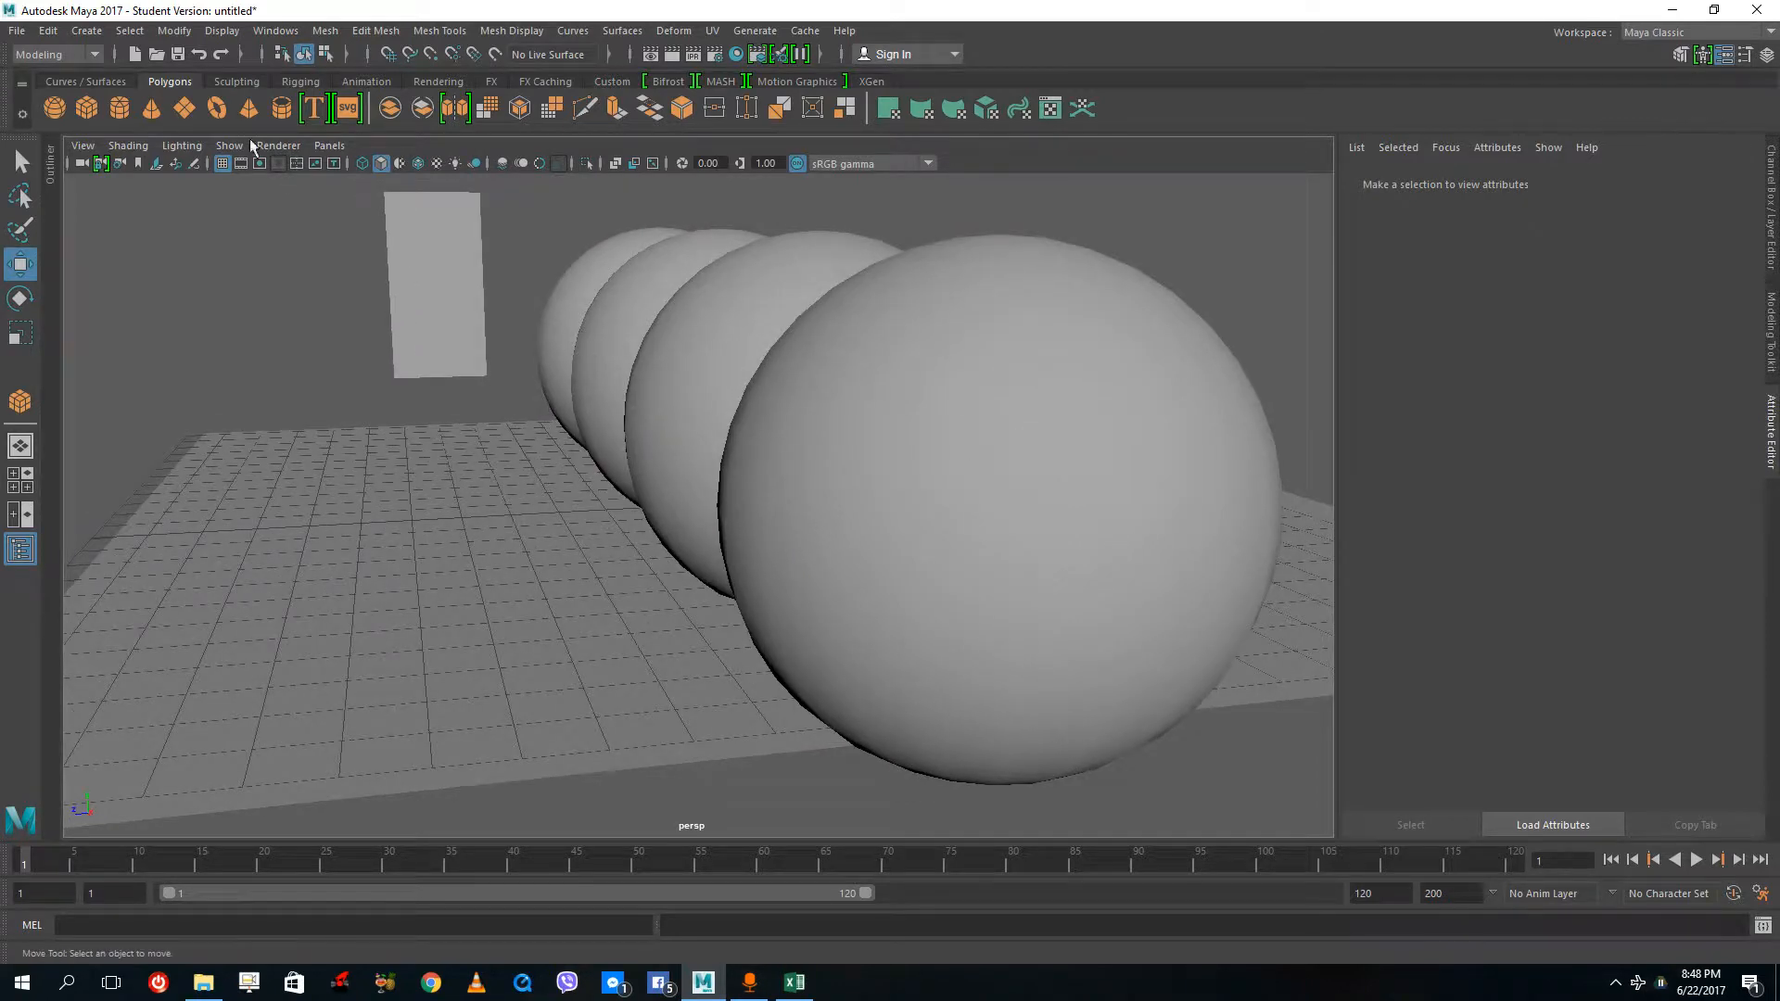
left_click(98, 34)
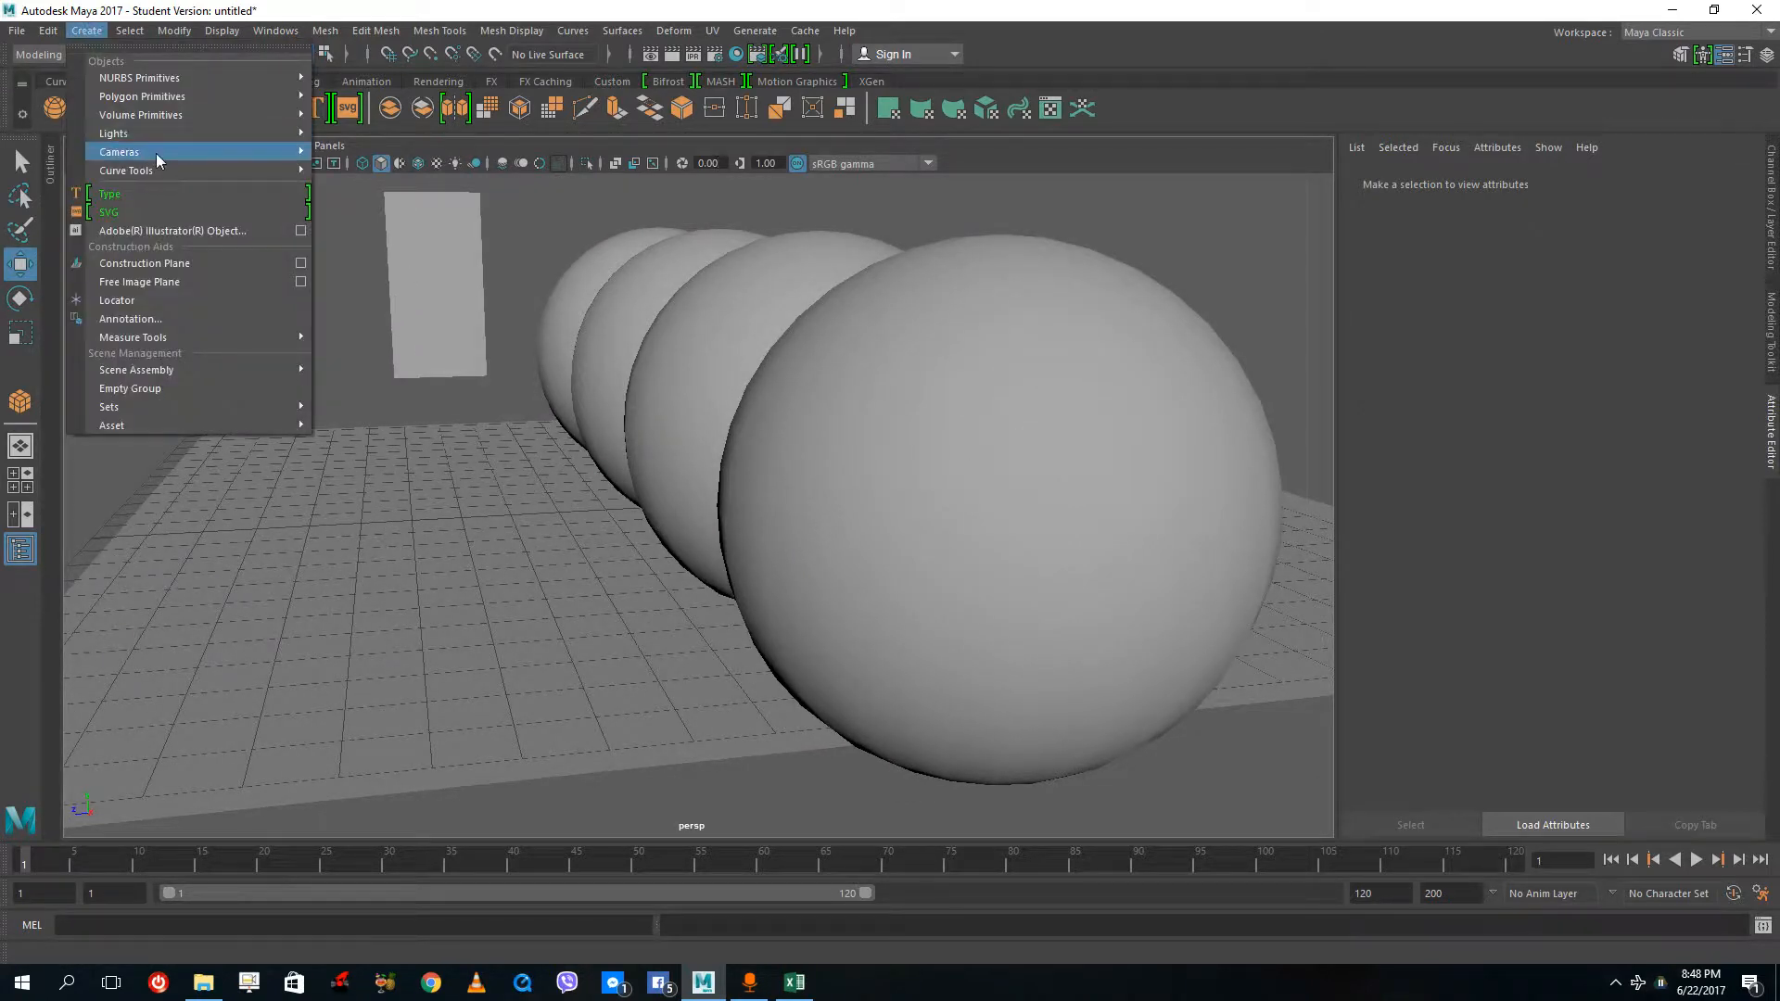
mouse_move(155, 153)
left_click(367, 167)
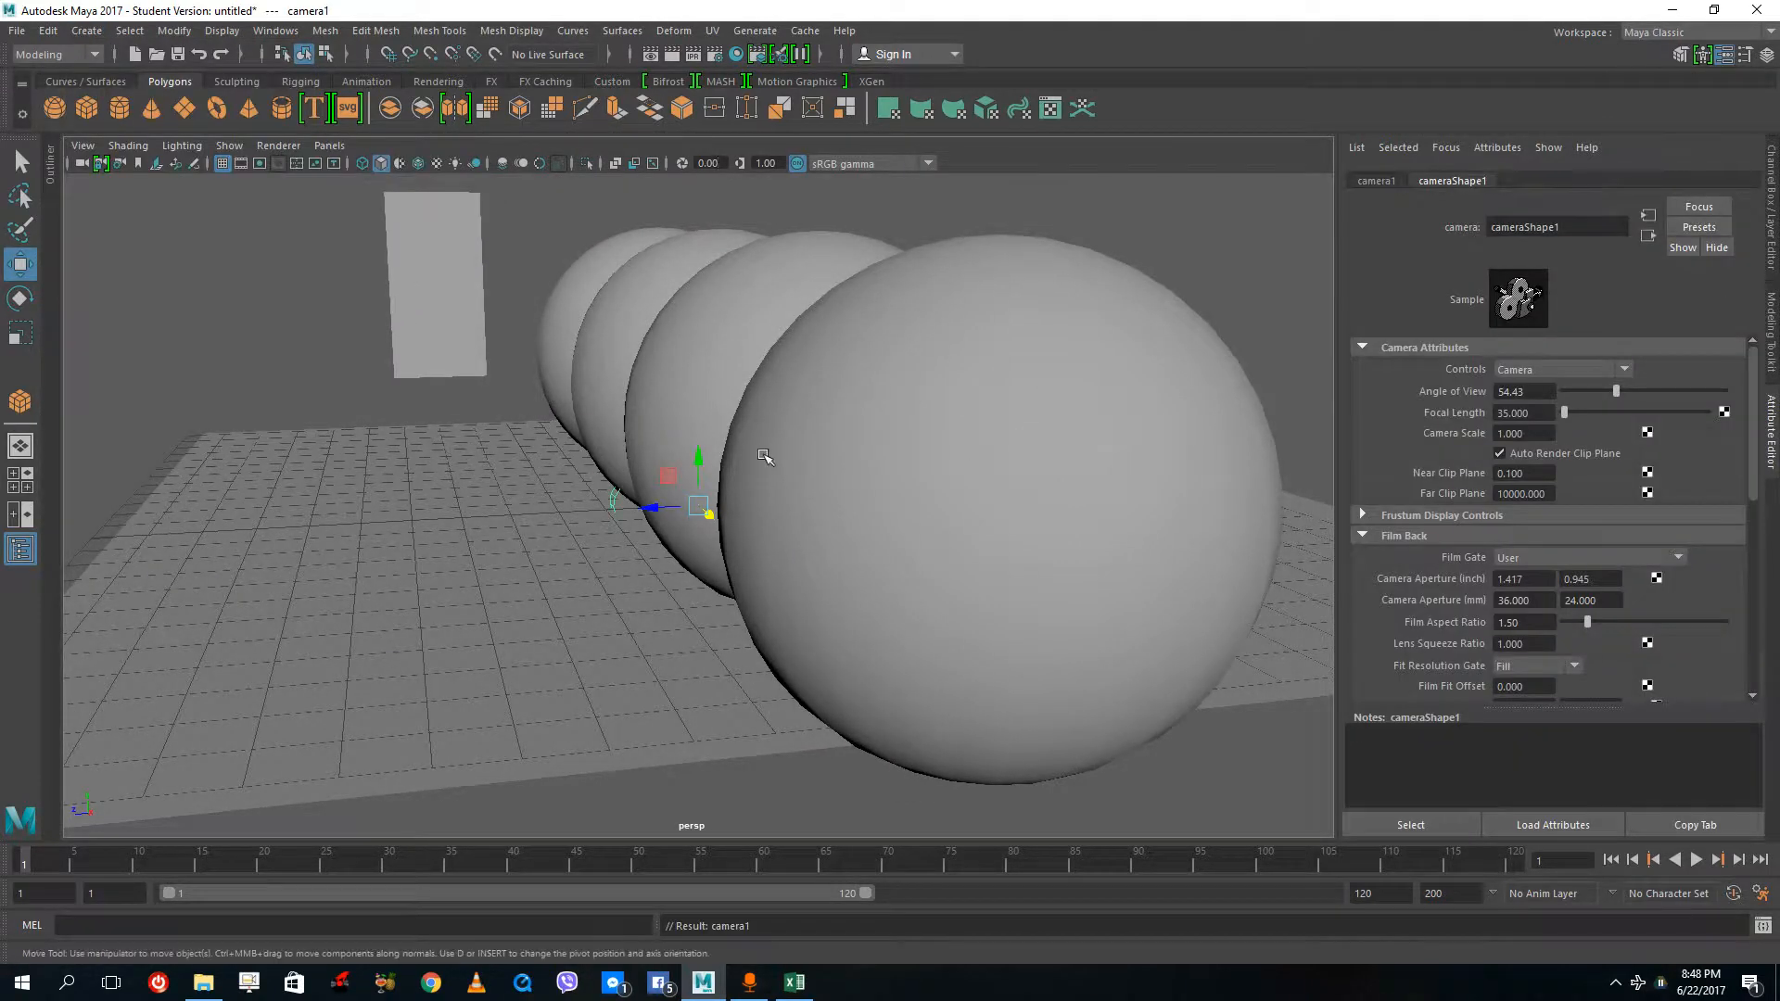
left_click(329, 145)
left_click(374, 224)
- Frame the row of spheres through the camera and display the 960 x 540 resolution gate with its gate mask
scroll(871, 469, "down", 10)
left_click_drag(870, 471, 646, 490, "alt")
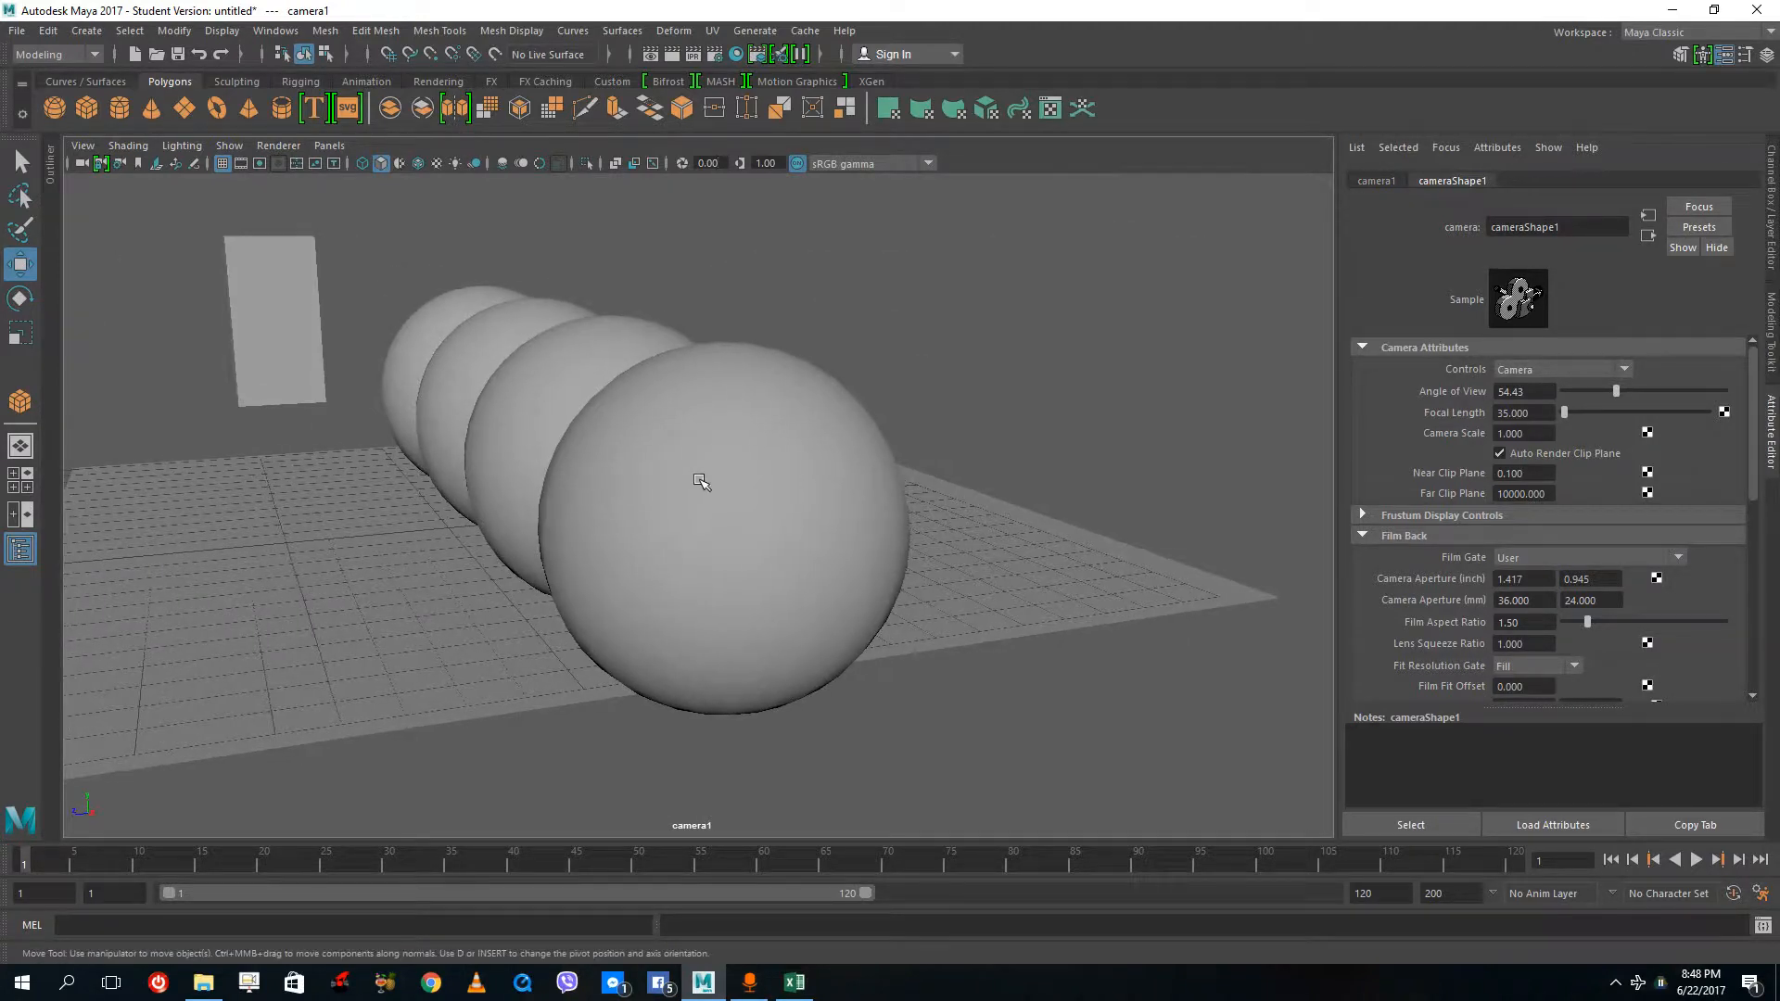
left_click(257, 163)
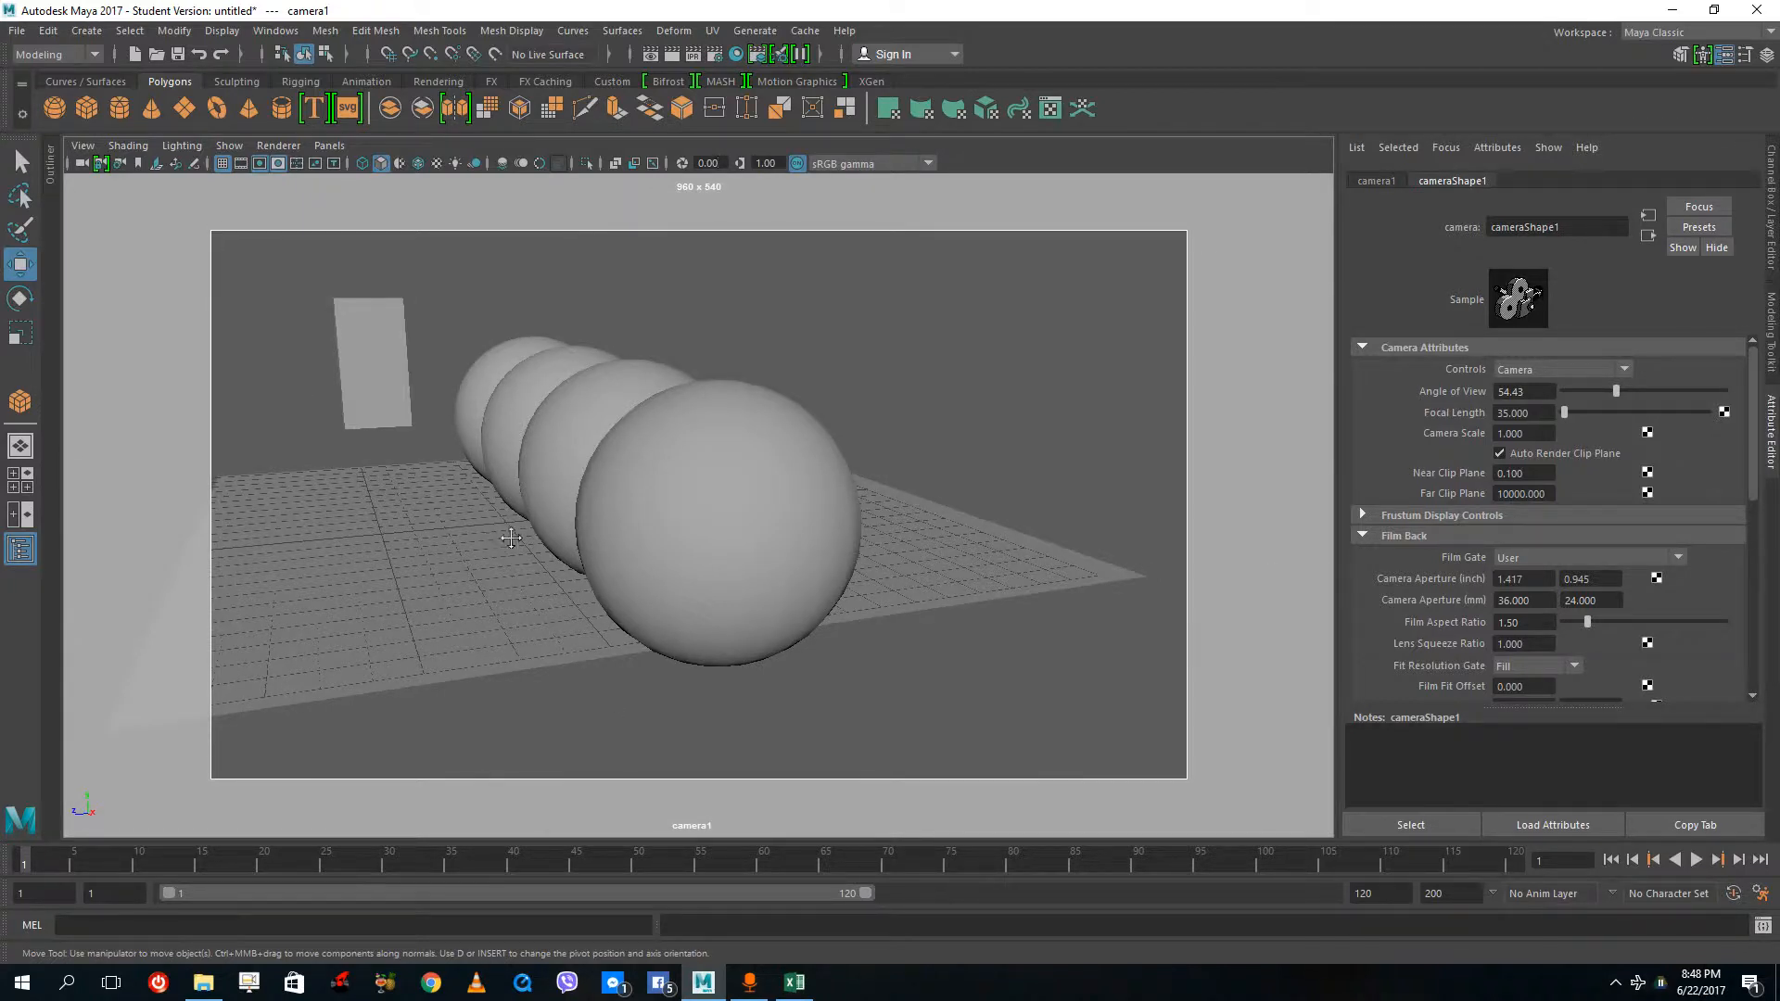
scroll(612, 543, "up", 3)
scroll(597, 545, "up", 3)
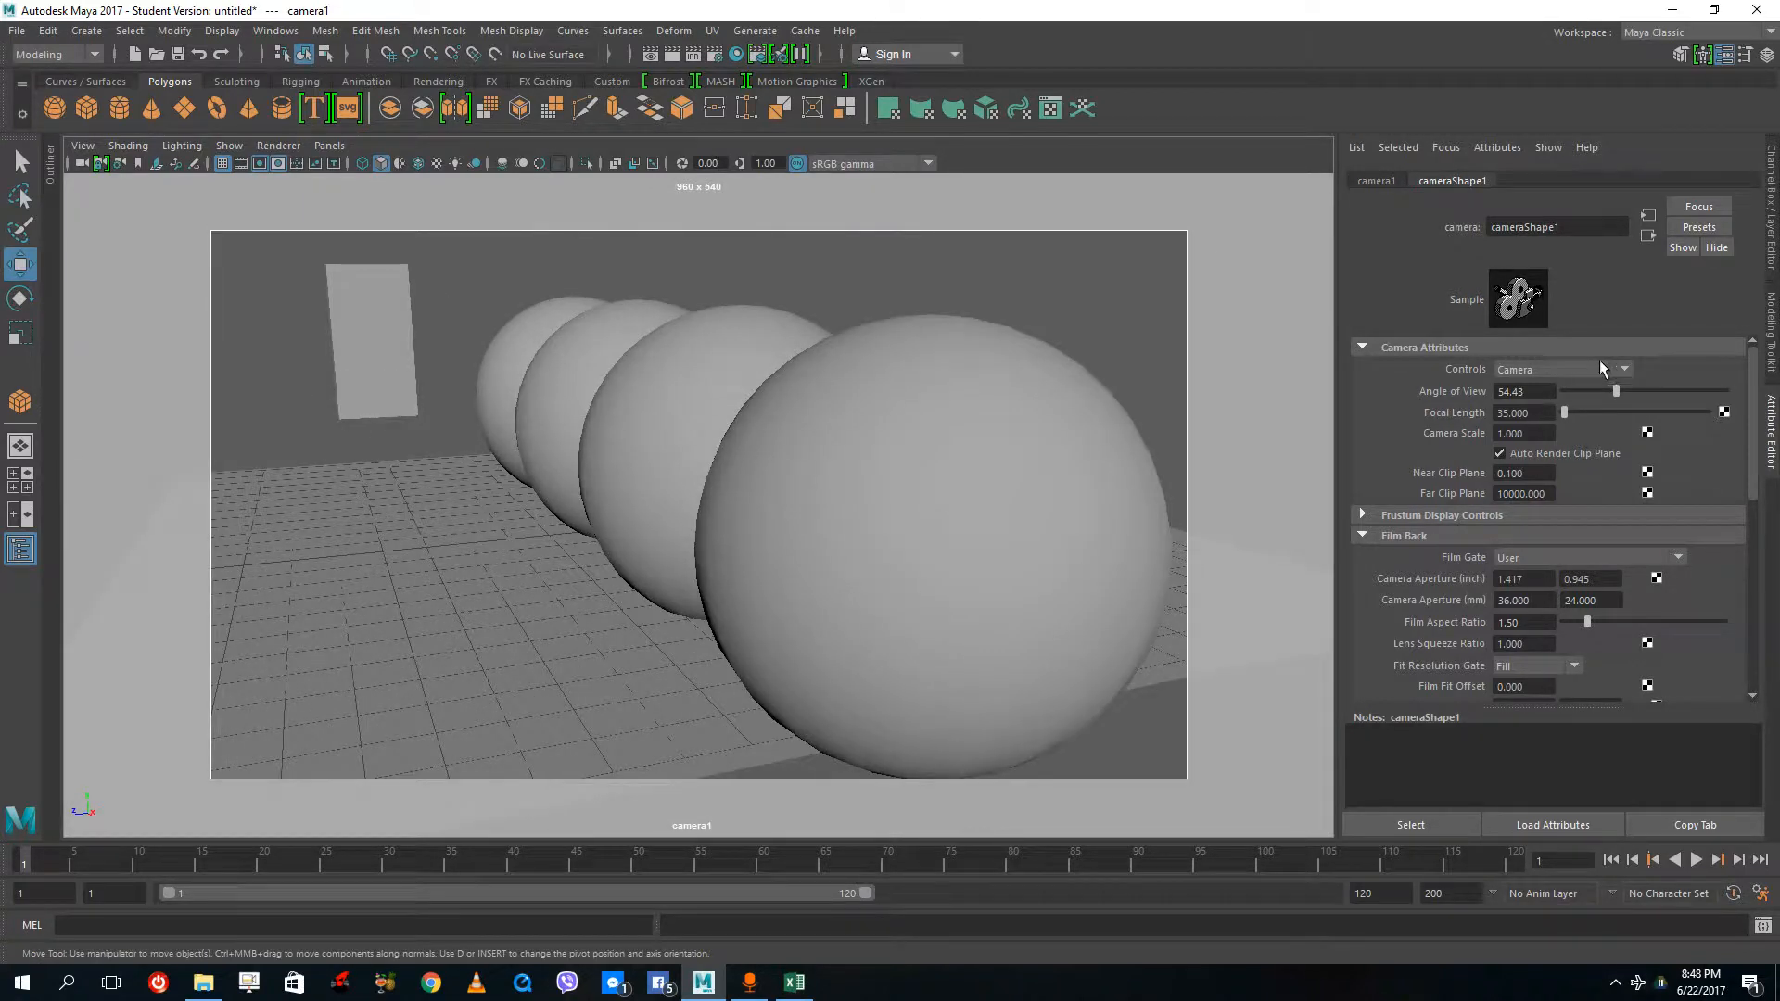
- Keep the camera's Controls option at Camera and widen its view to a focal length of 25.211
left_click(1541, 365)
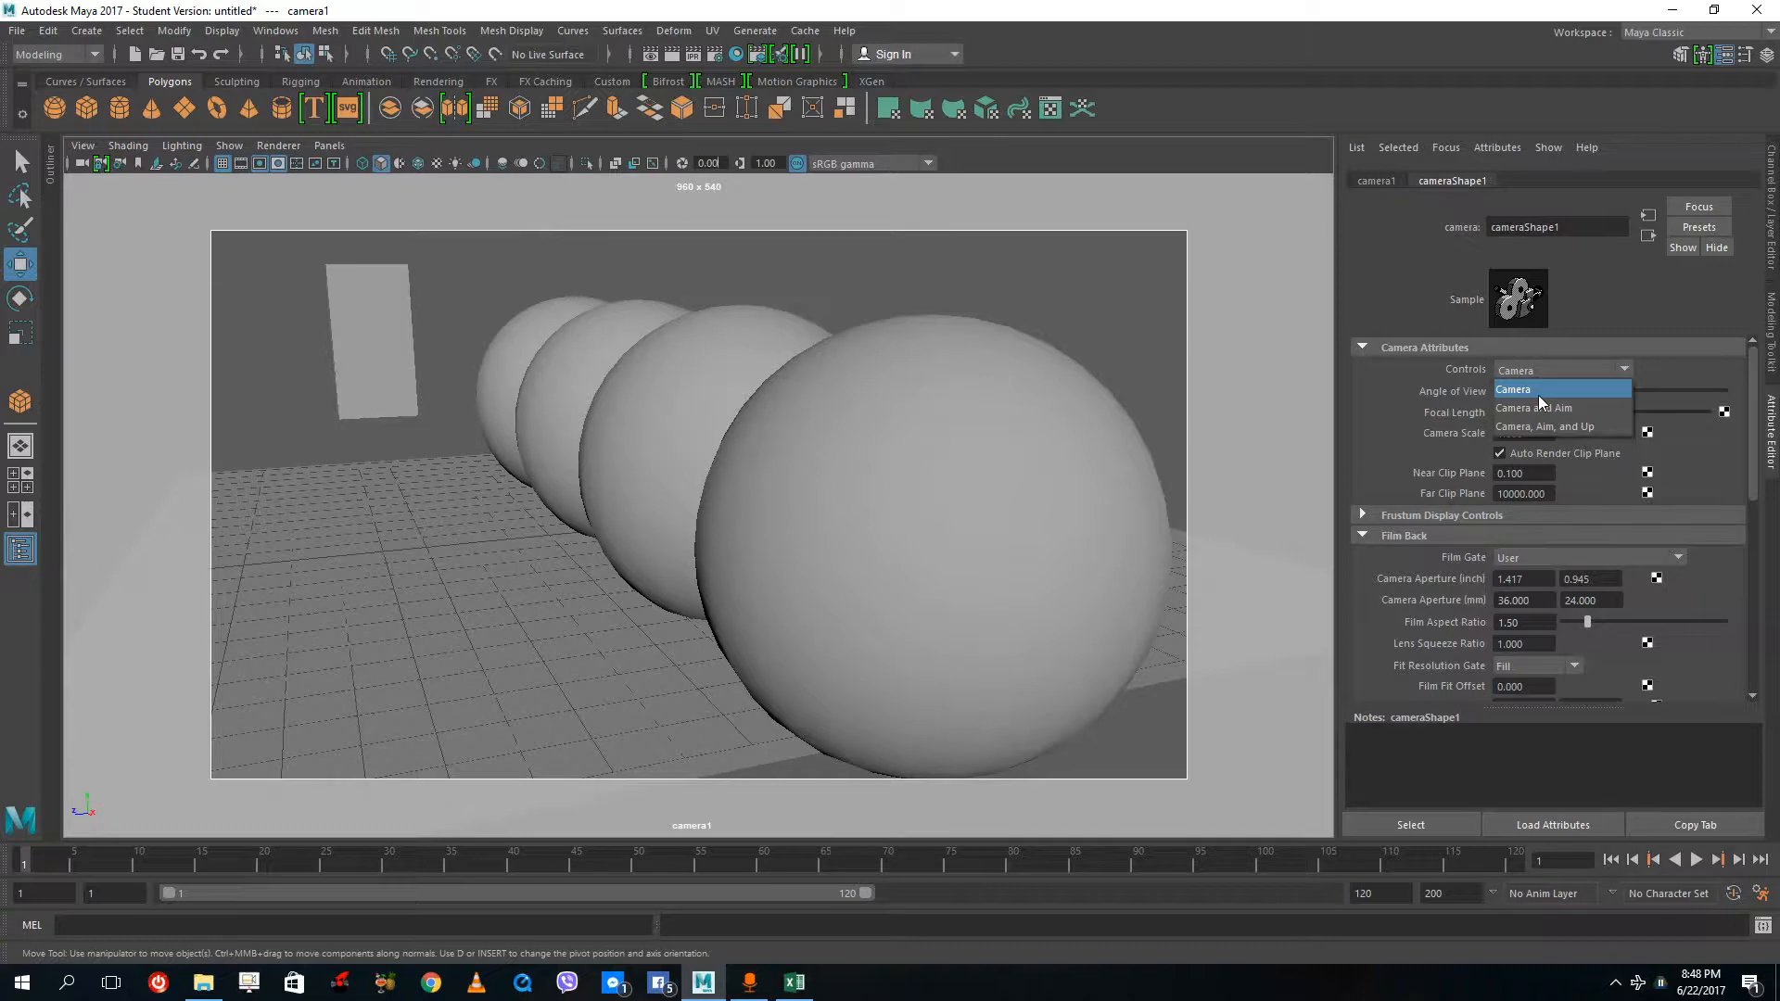
left_click(1538, 395)
left_click(1561, 372)
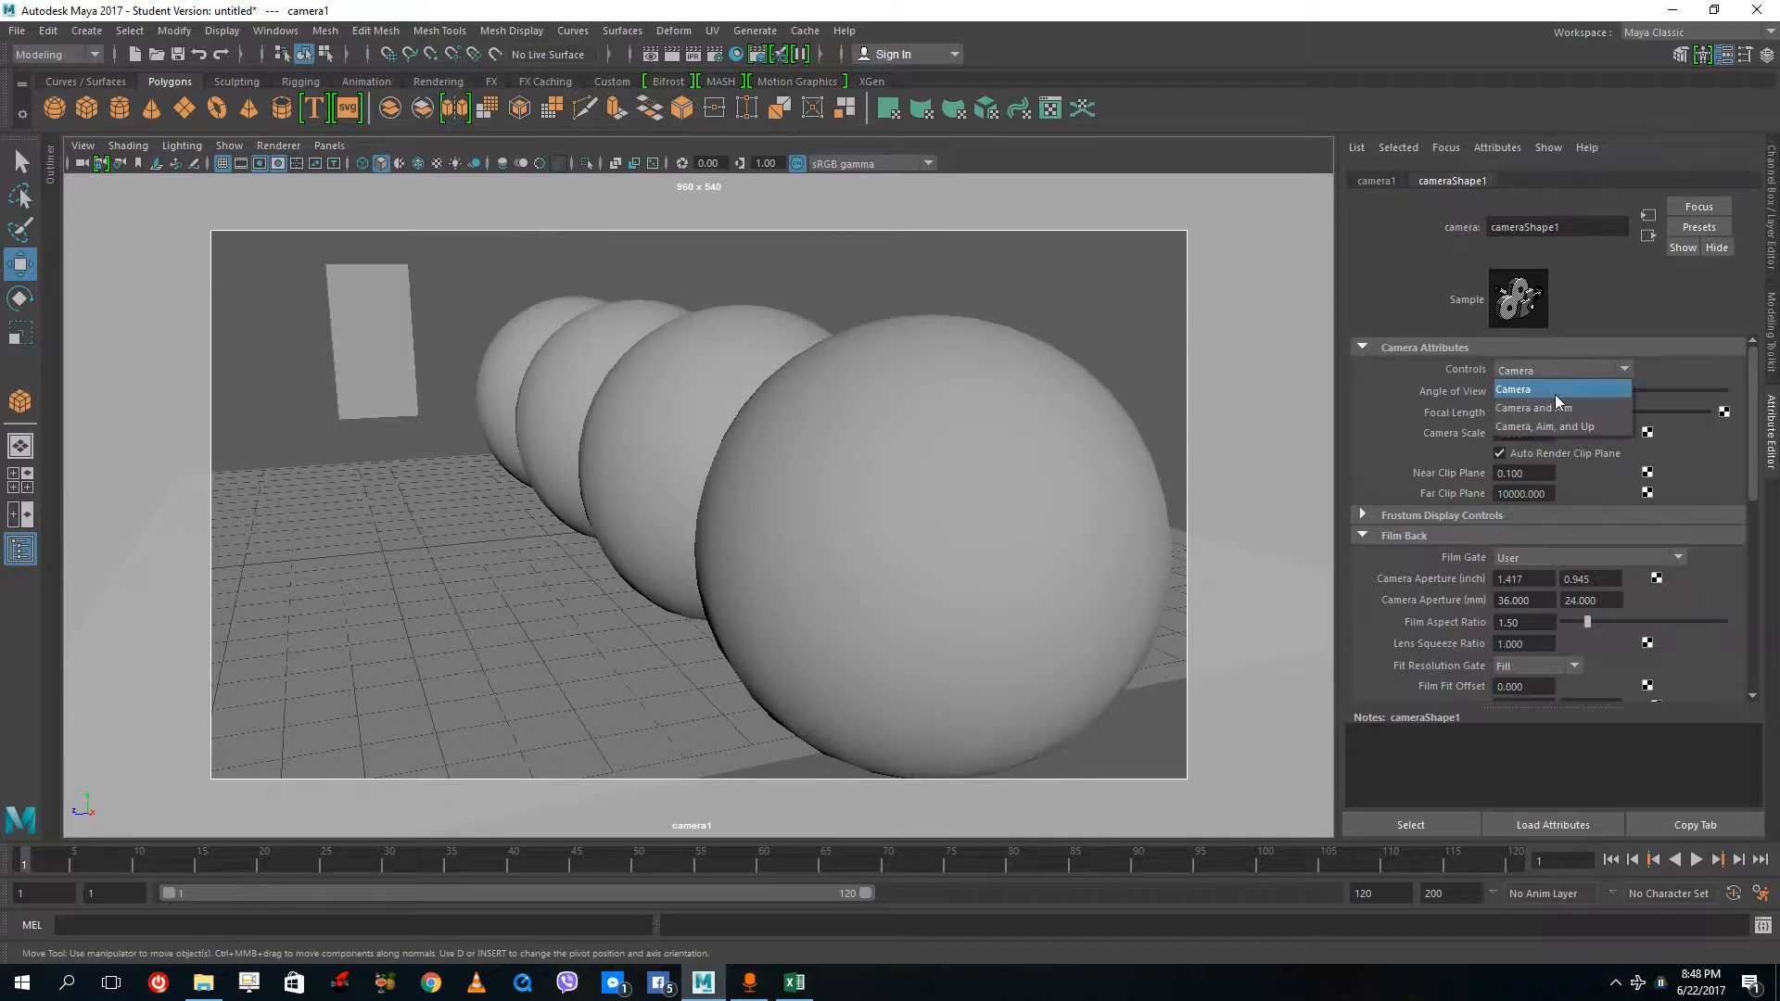
left_click(1702, 380)
left_click_drag(1616, 391, 1564, 416)
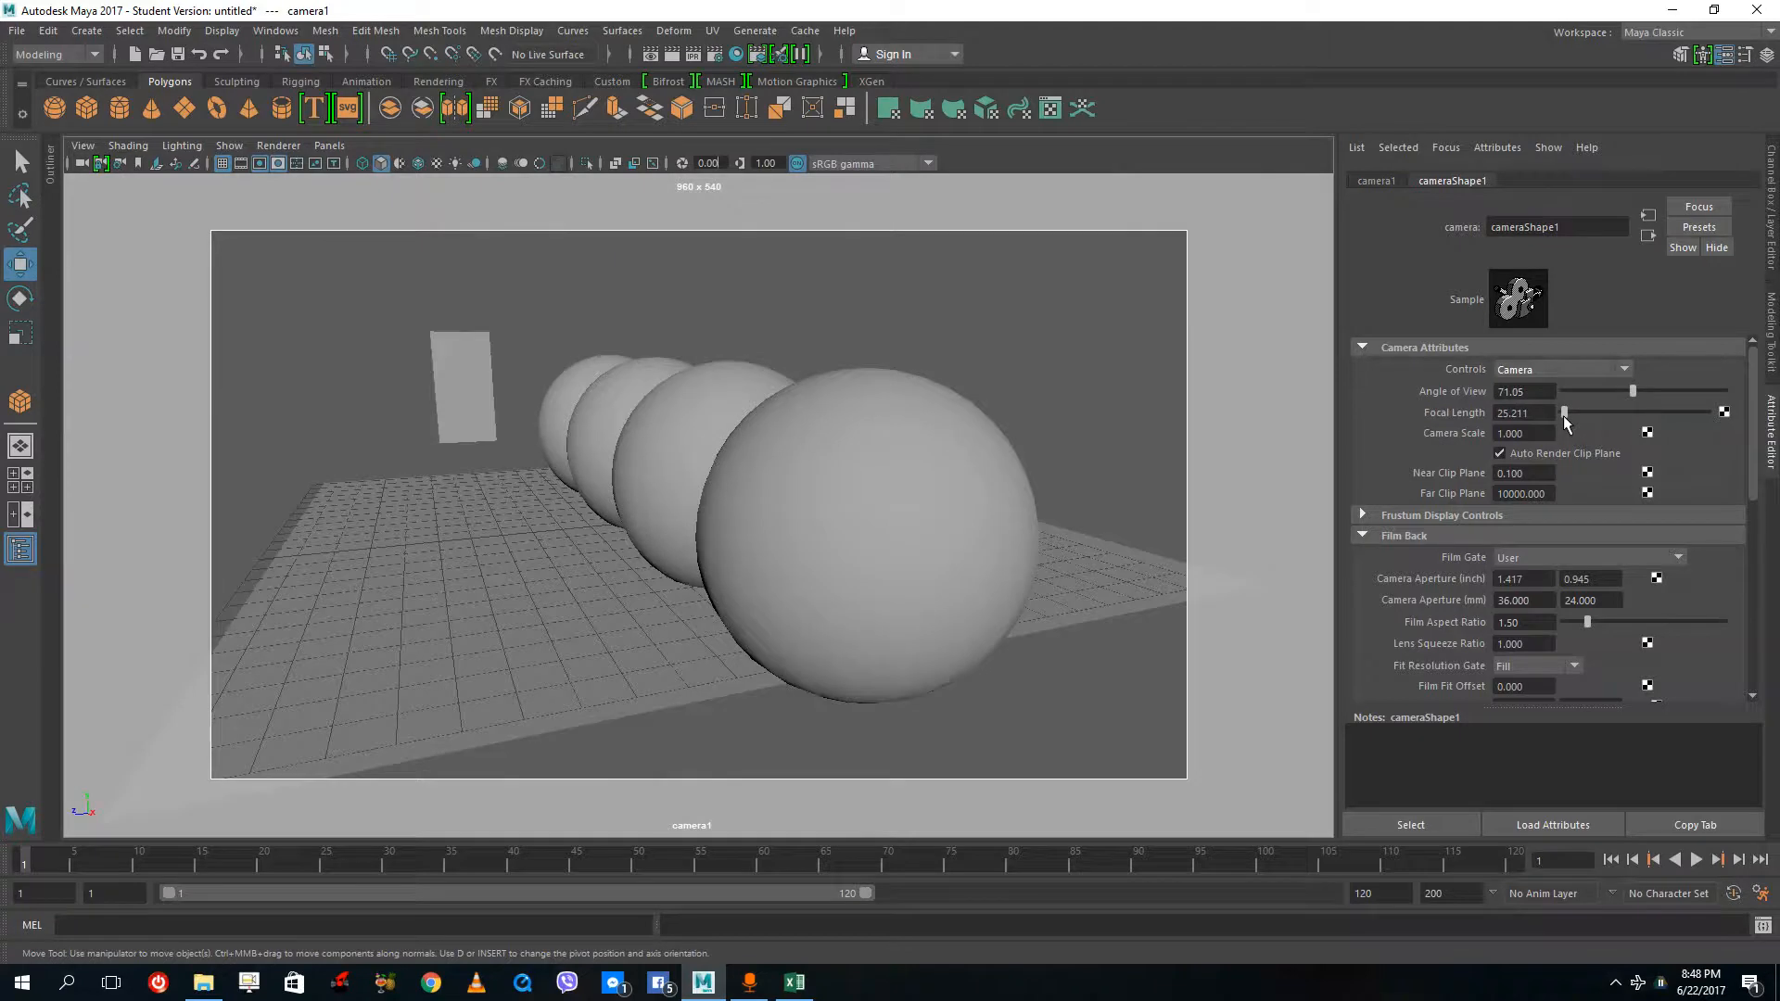
- Try a camera scale of 2 and a near clip plane of 200 on the camera
left_click(1511, 433)
type("2")
key("Return")
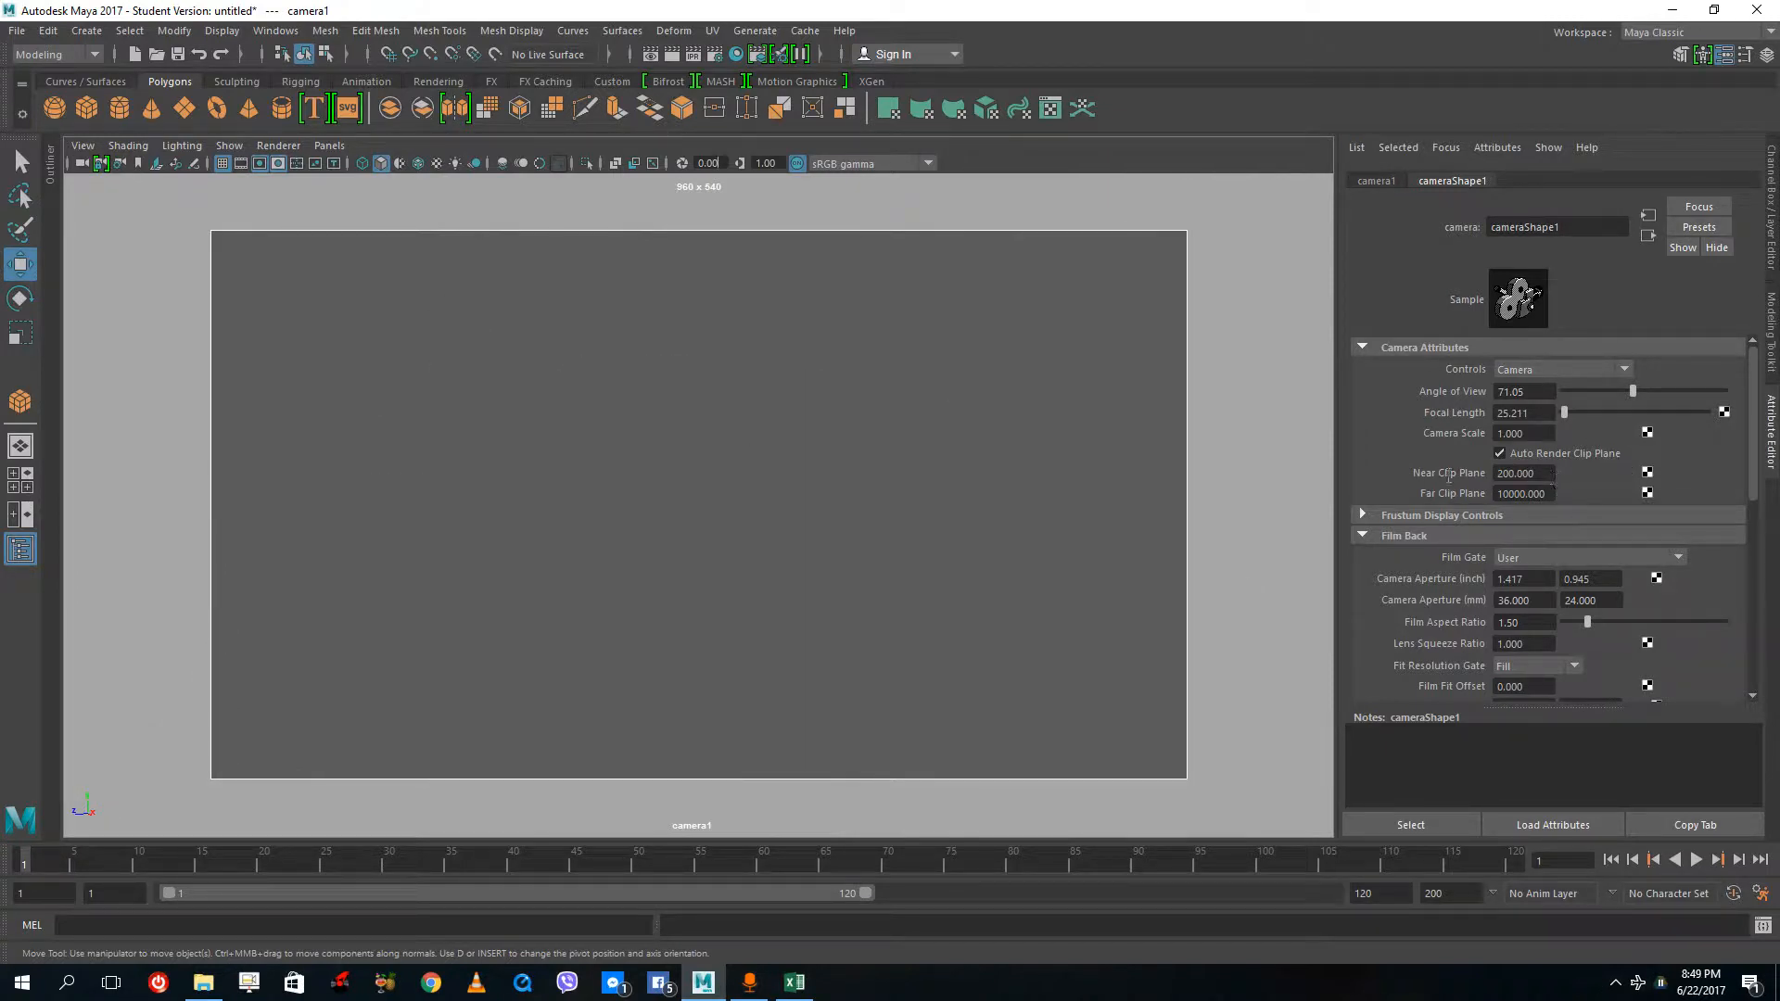
- Try near clip plane values of 100, 10 and 20 on the camera
left_click(1530, 473)
type("100")
key("Return")
left_click(1523, 473)
type("10")
key("Return")
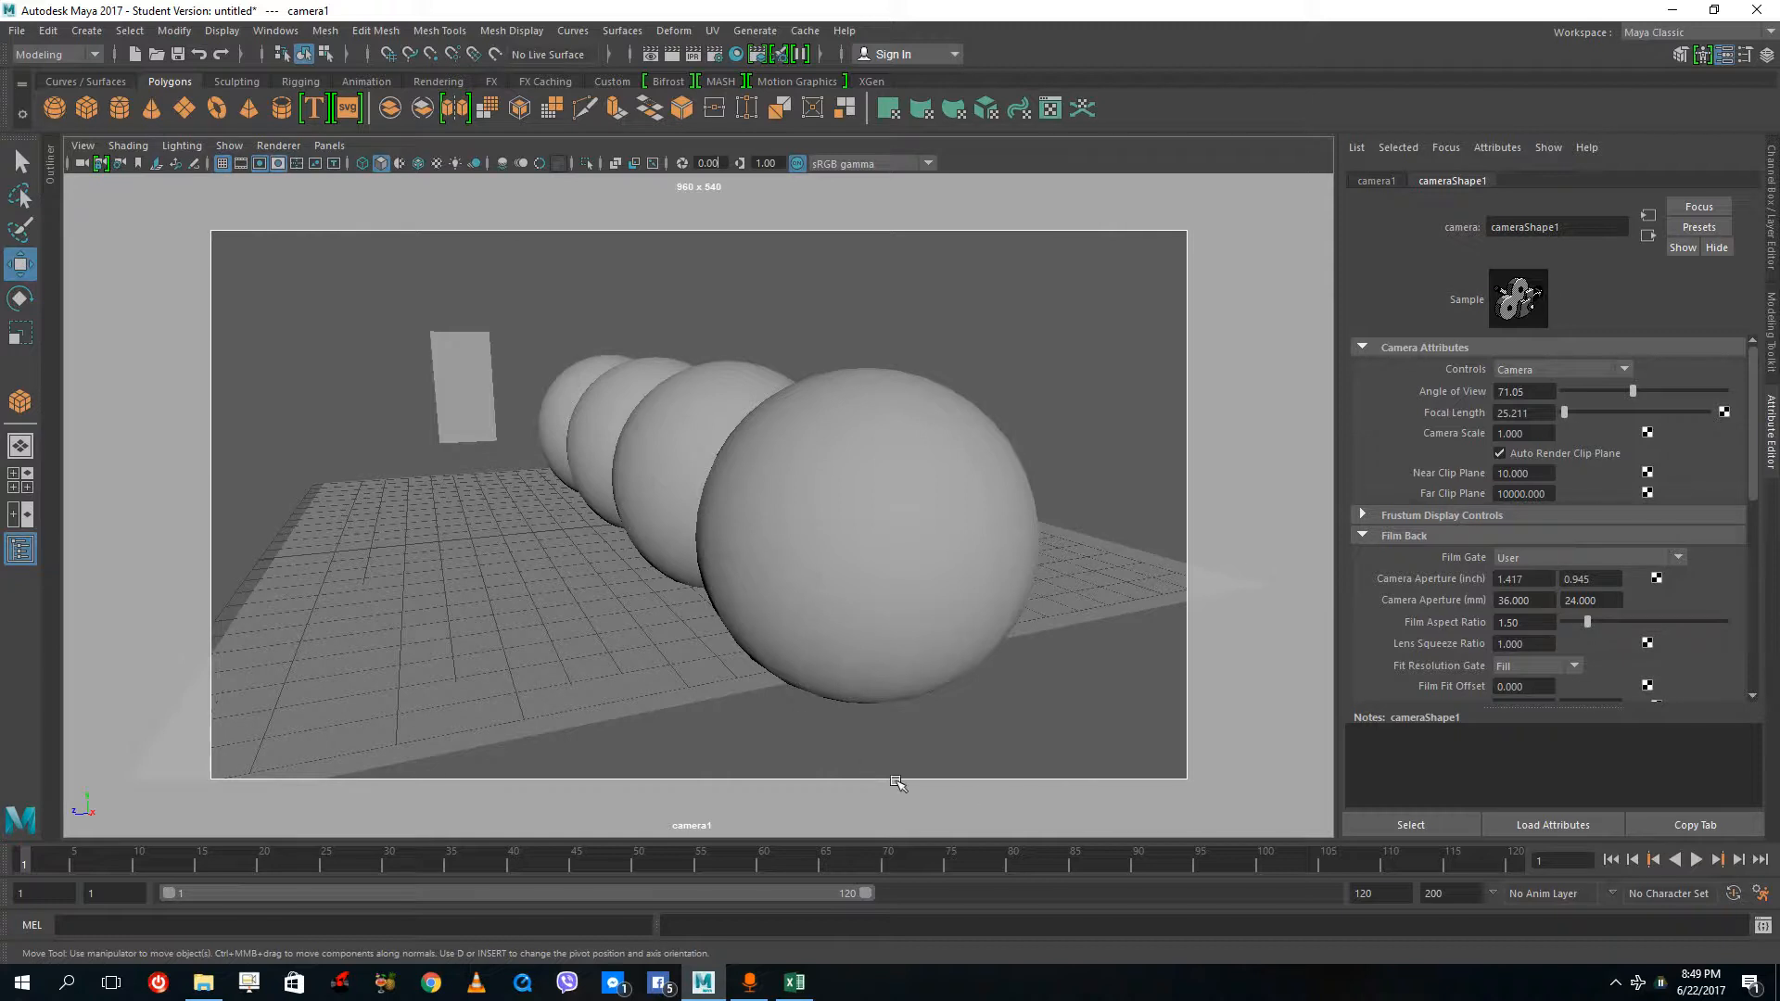
double_click(1539, 474)
type("20")
key("Return")
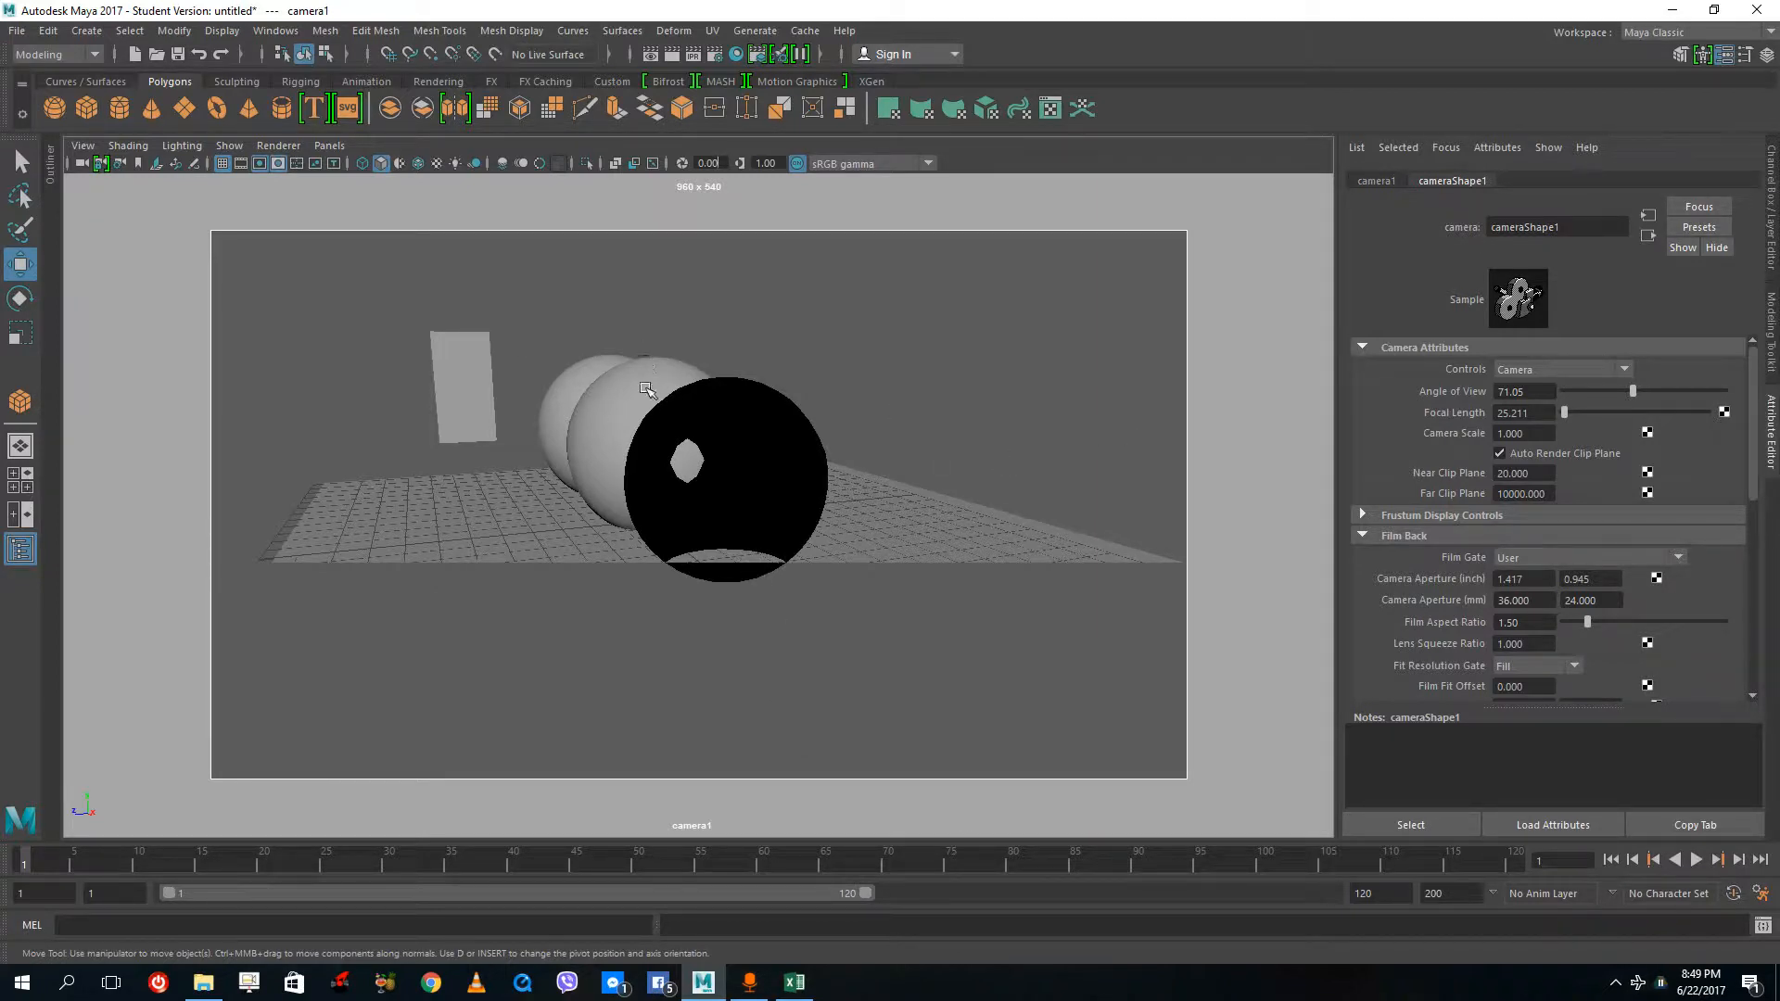
- Set the camera's far clip plane to 40 and check the clipping from other camera distances
double_click(1521, 493)
type("40")
key("Return")
left_click_drag(521, 452, 649, 482, "alt")
scroll(573, 449, "down", 4)
scroll(573, 449, "up", 8)
- Restore the camera's near clip plane to 0.1 and its far clip plane to 10000
left_click(1518, 475)
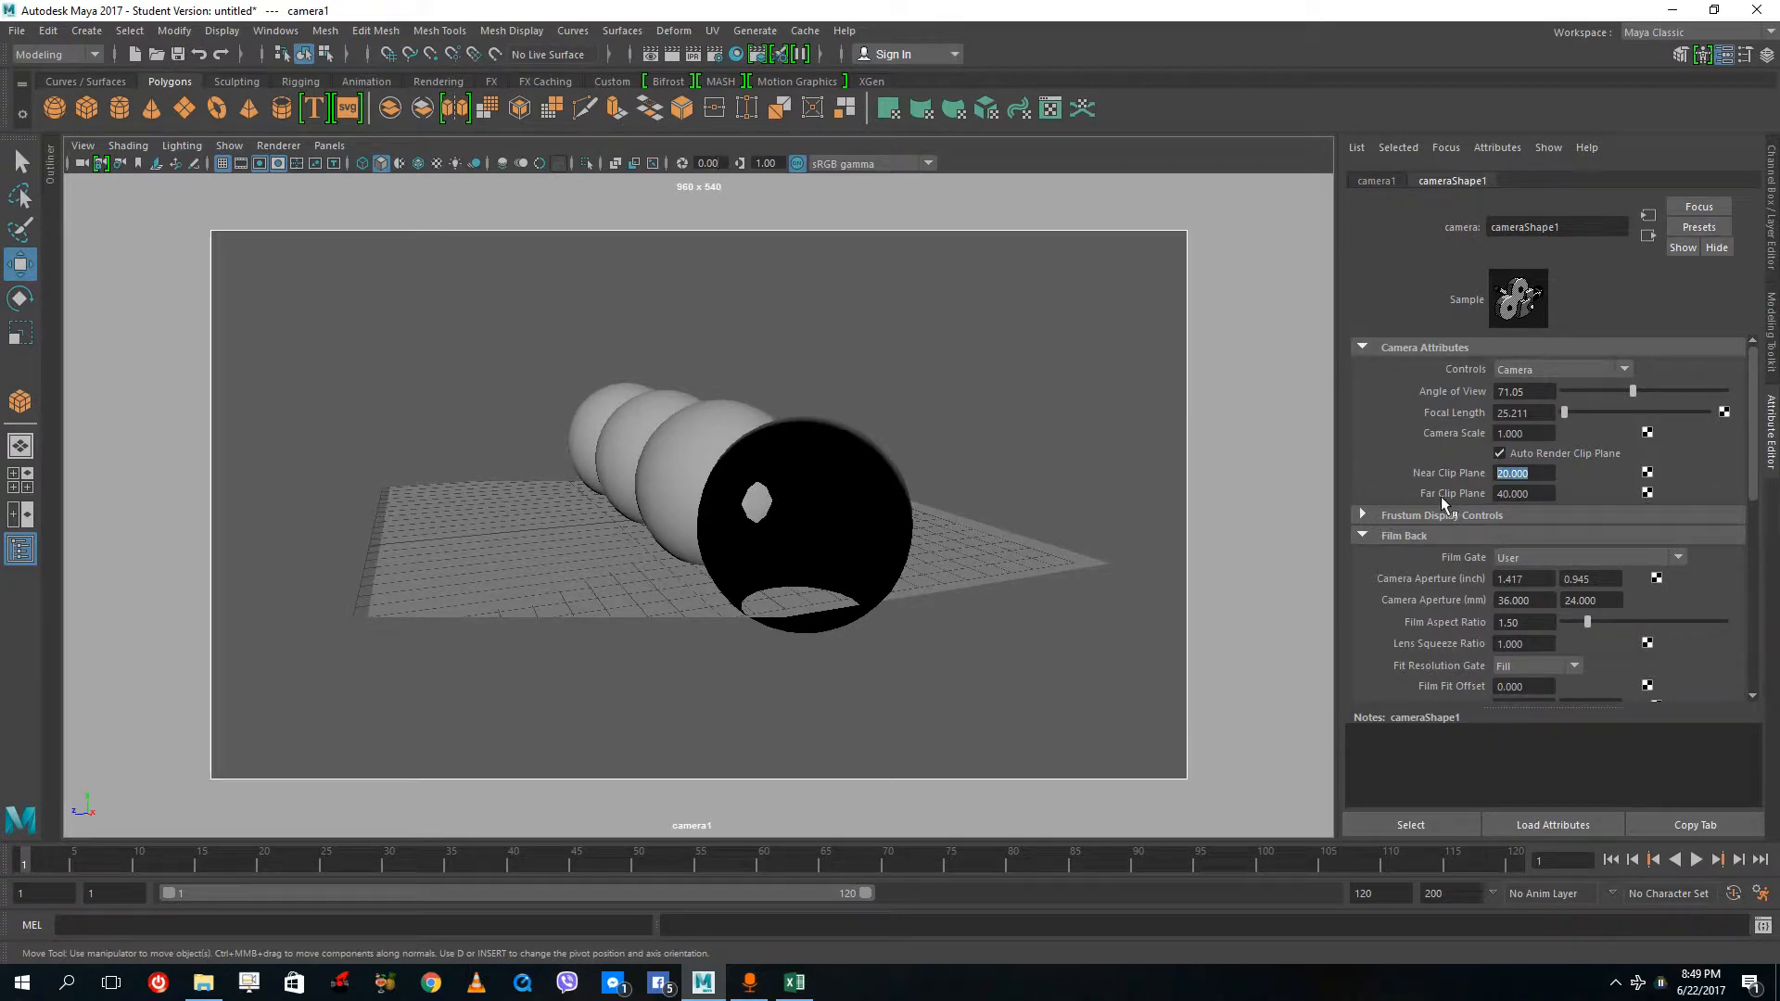
type("0.1")
key("Return")
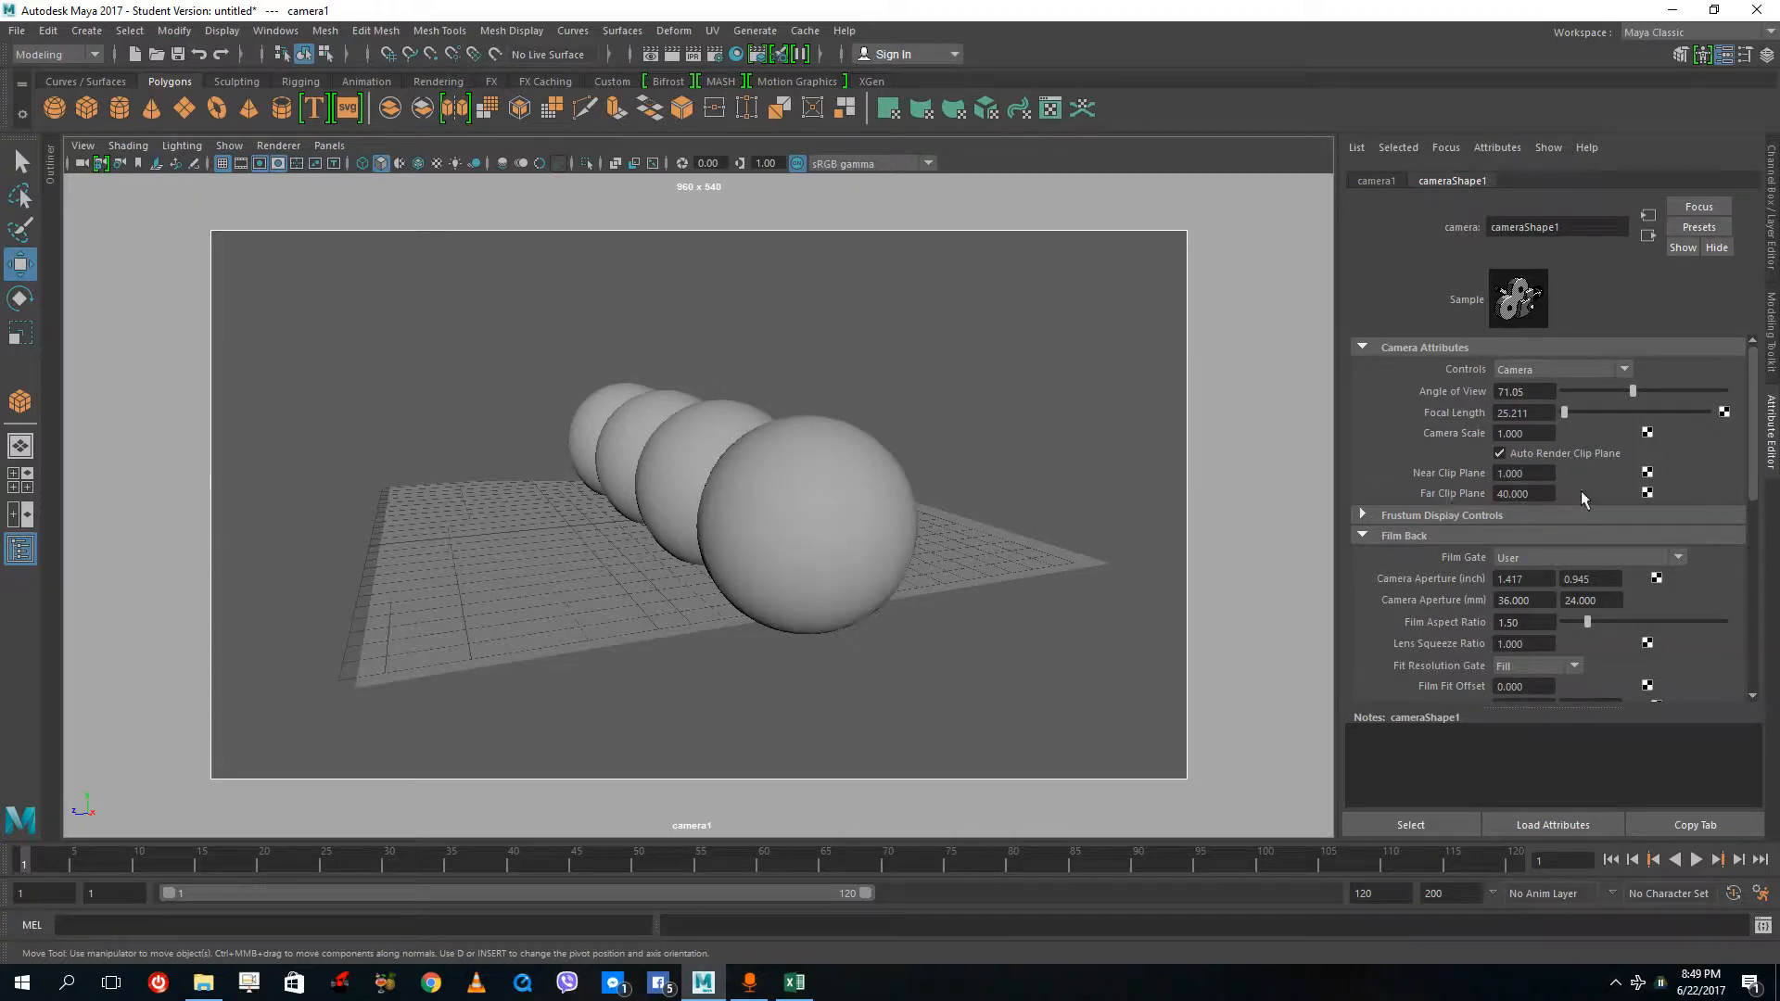
type("0.1")
key("Tab")
type("10000")
key("Return")
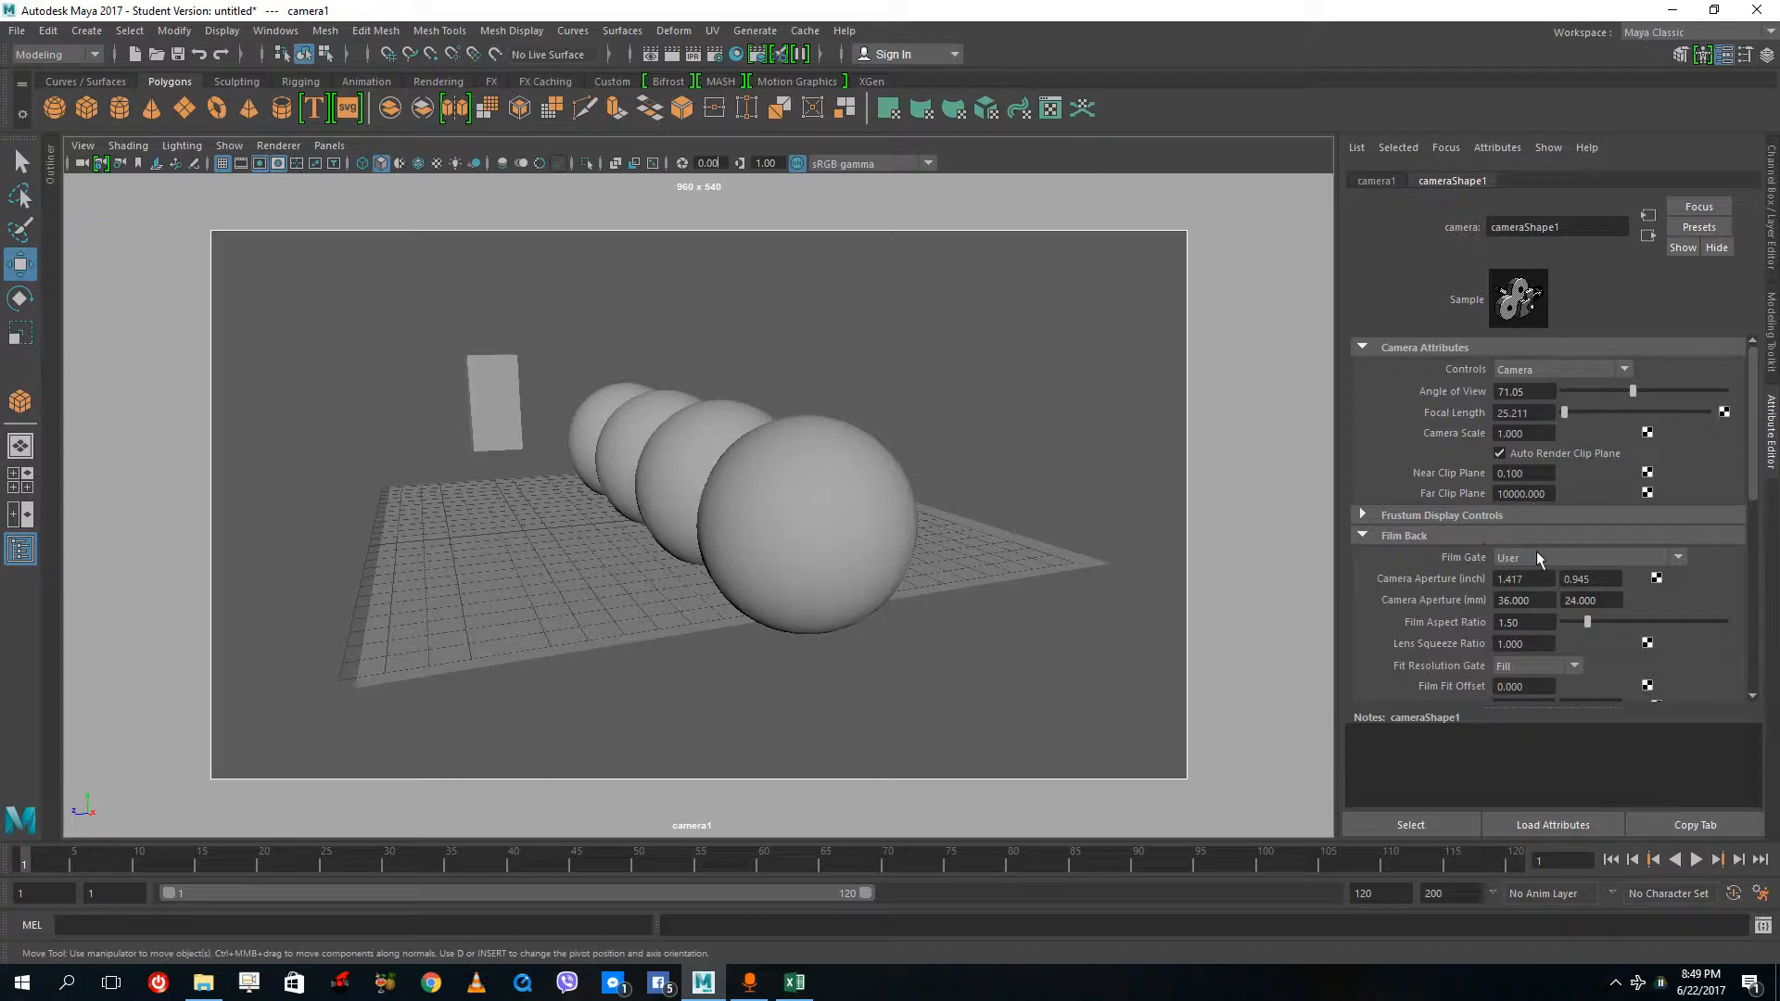
- Try the 16mm Theatrical film gate and settle on 35mm Academy for the camera
scroll(1510, 557, "down", 1)
left_click(1519, 505)
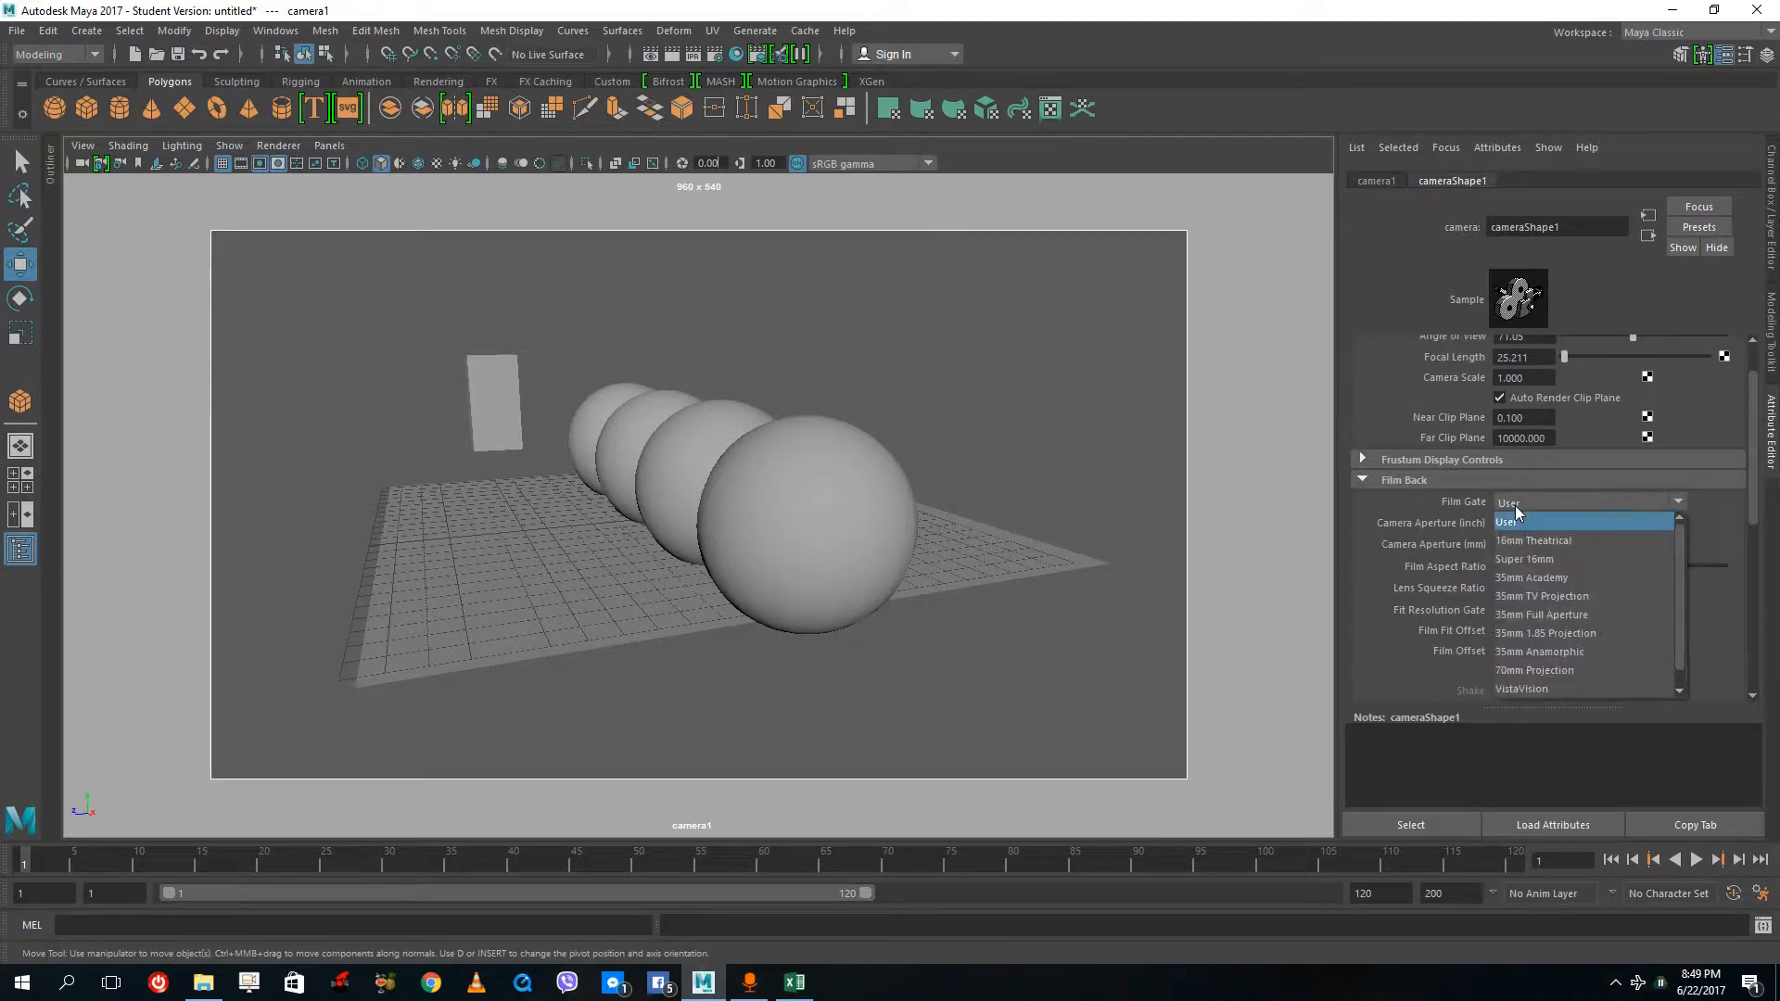
left_click(1535, 543)
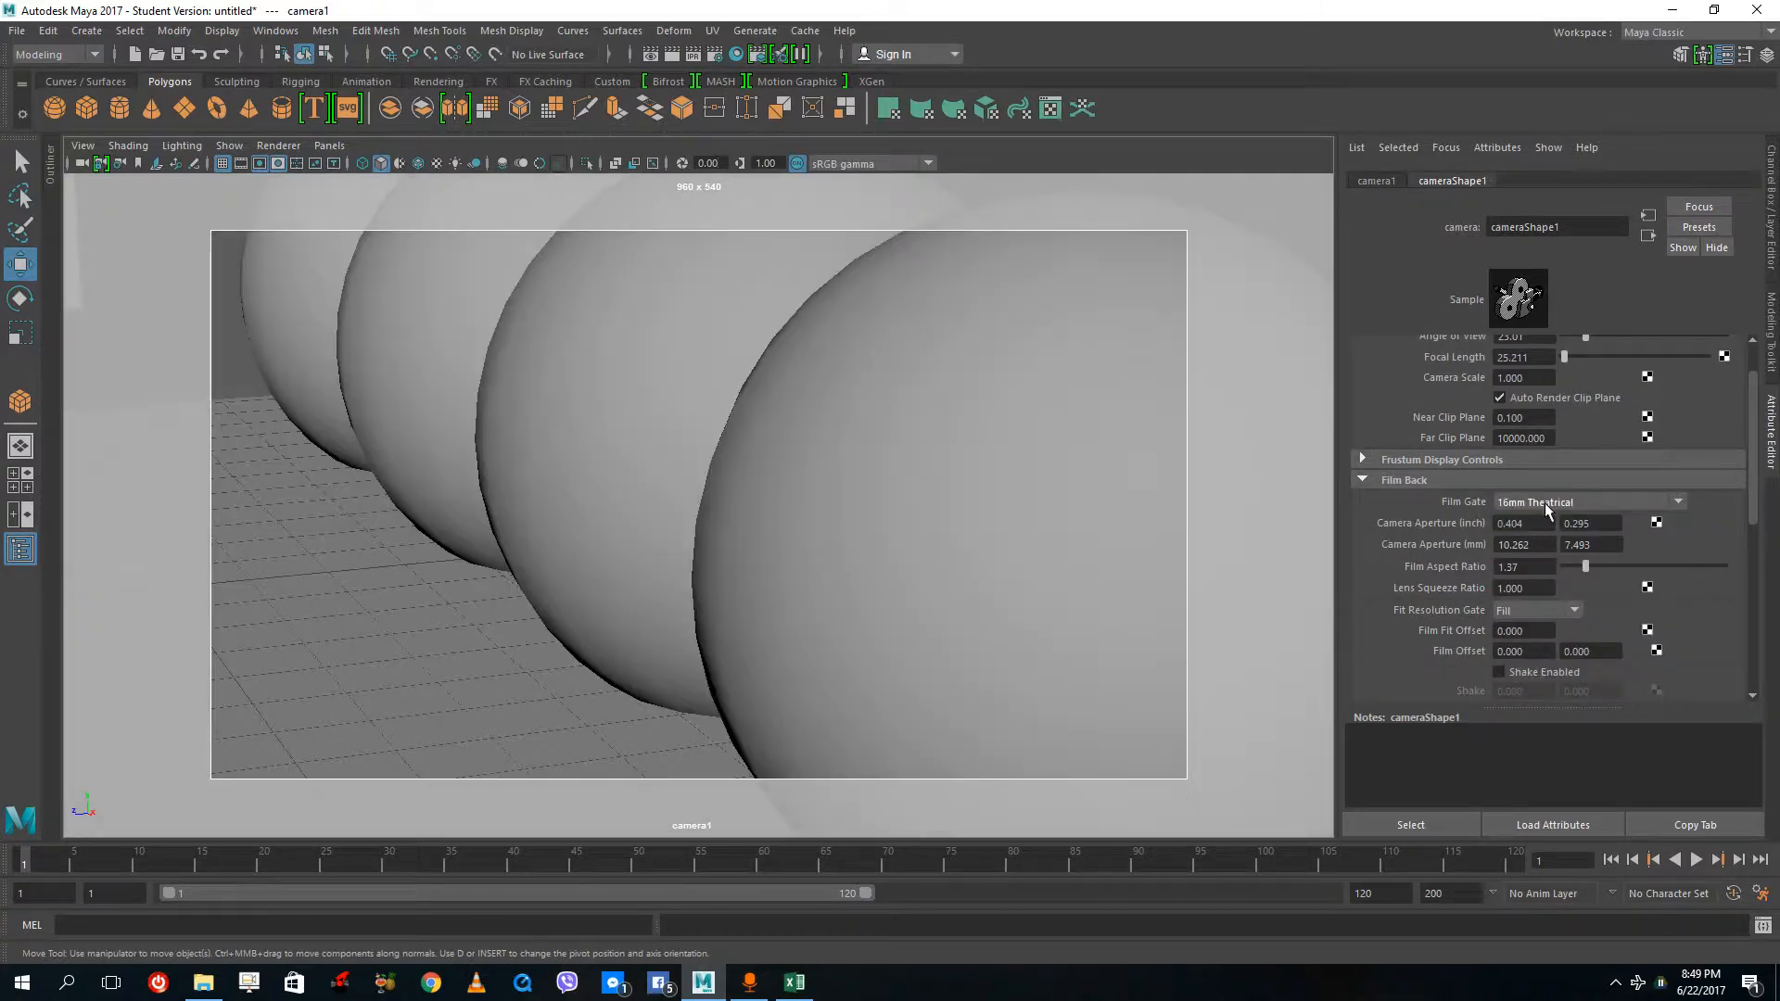
left_click(1544, 502)
left_click(1546, 538)
left_click(1546, 502)
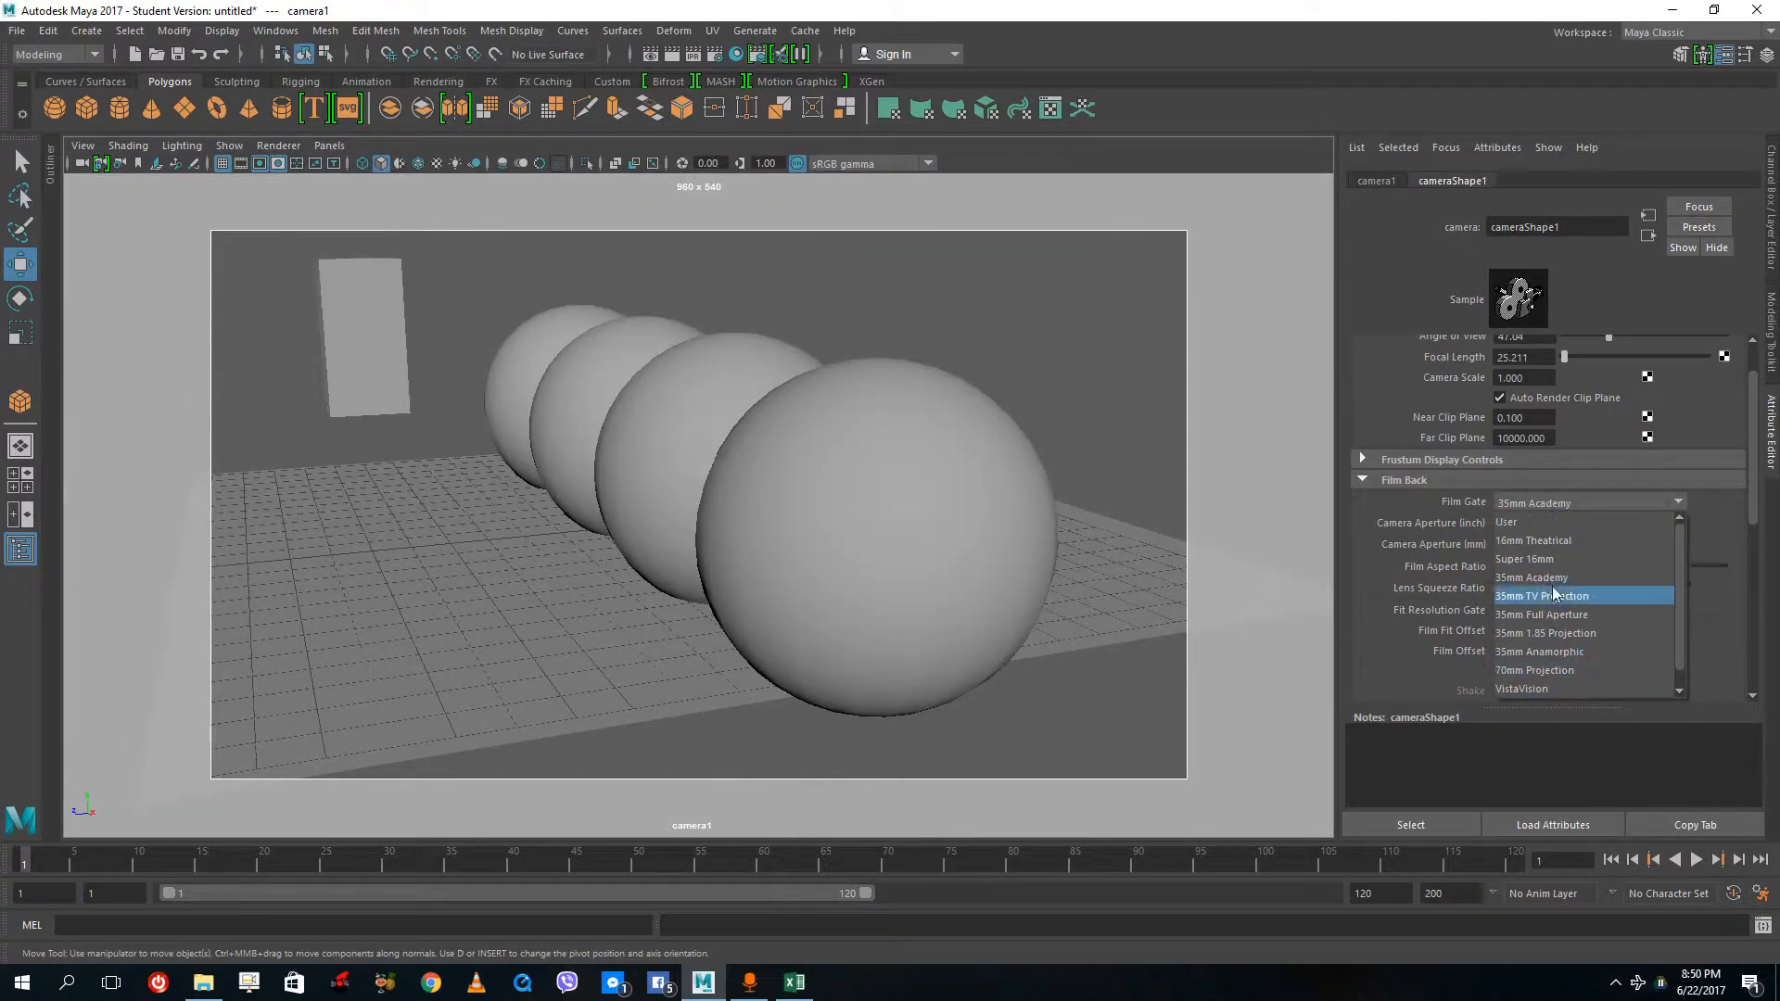
left_click(1564, 577)
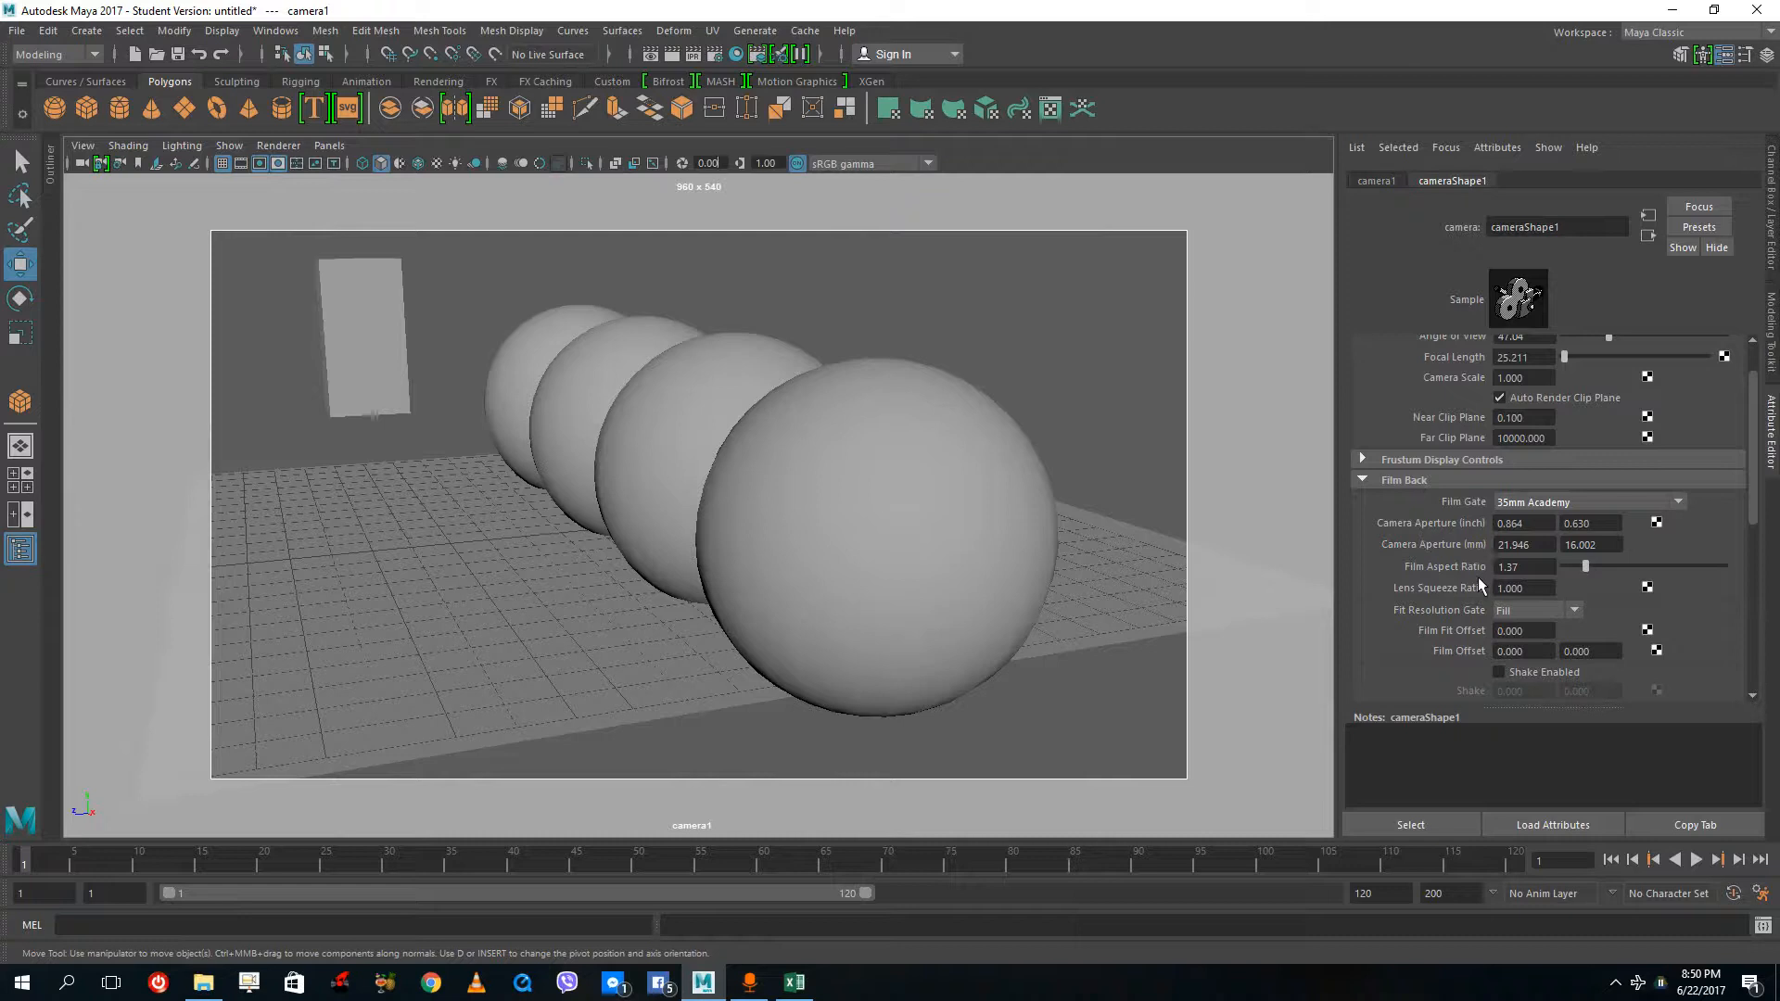
- Collapse the Film Back settings and enable the camera's depth of field with an F Stop of 1
scroll(1477, 575, "down", 6)
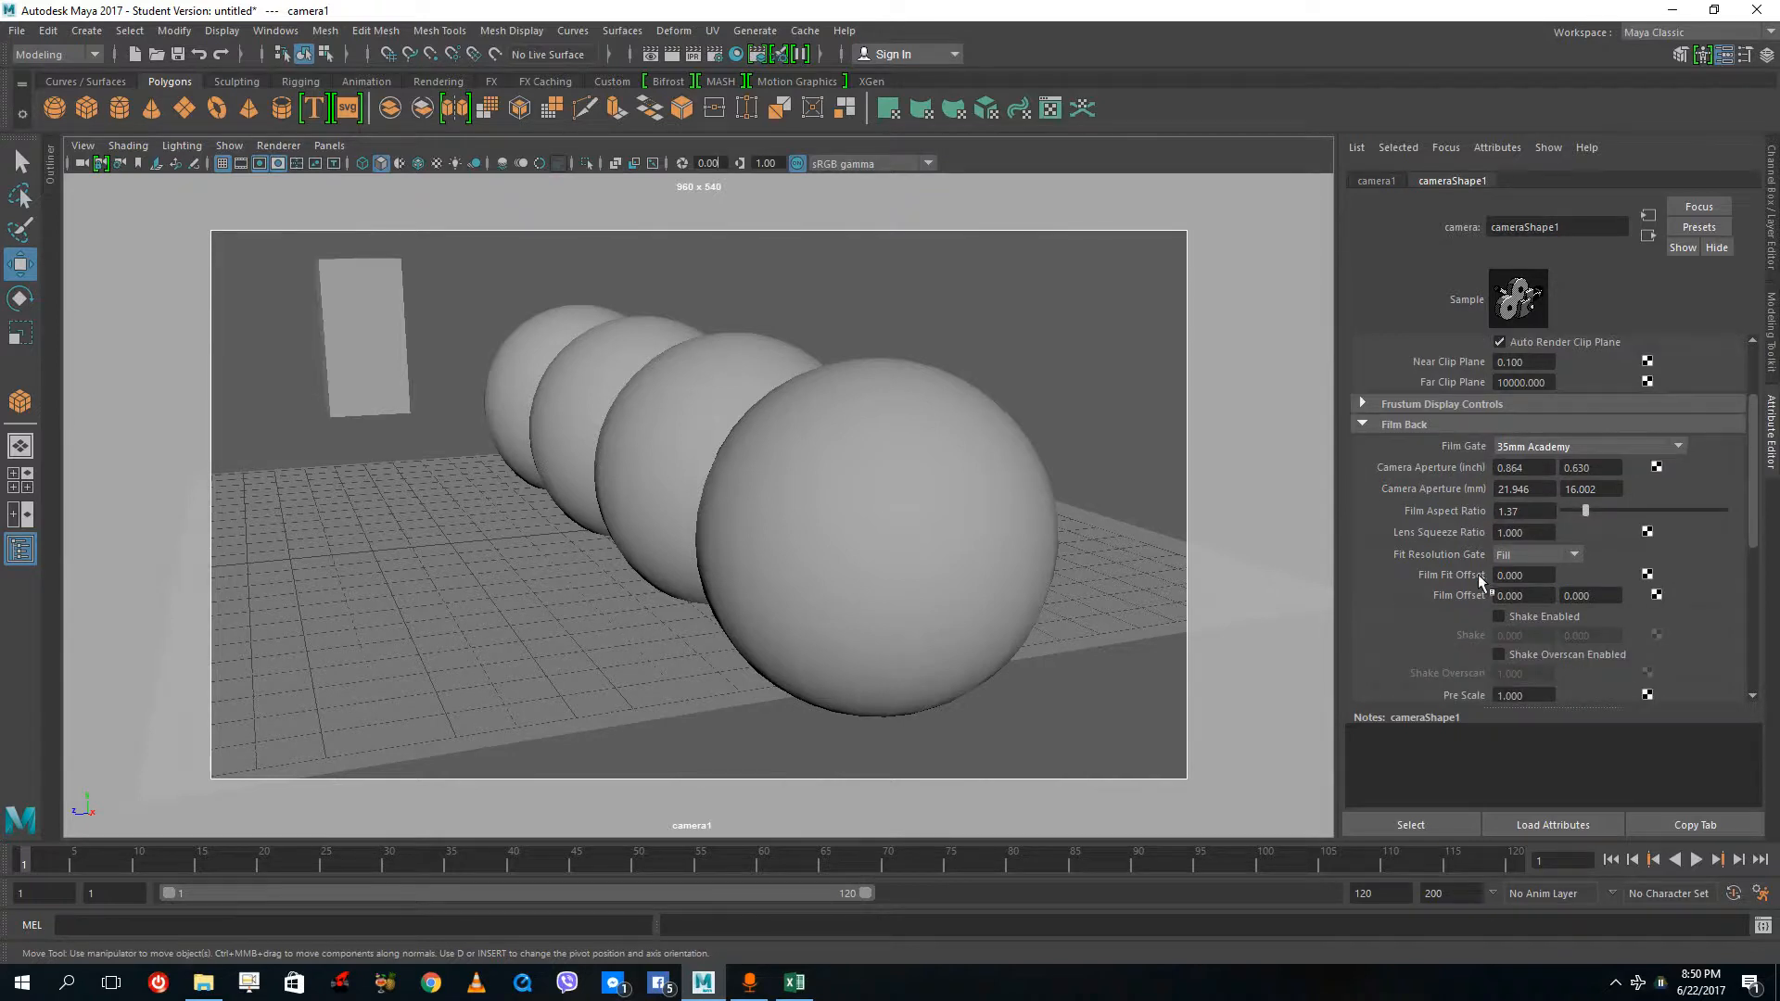
scroll(1466, 582, "up", 5)
left_click(1361, 388)
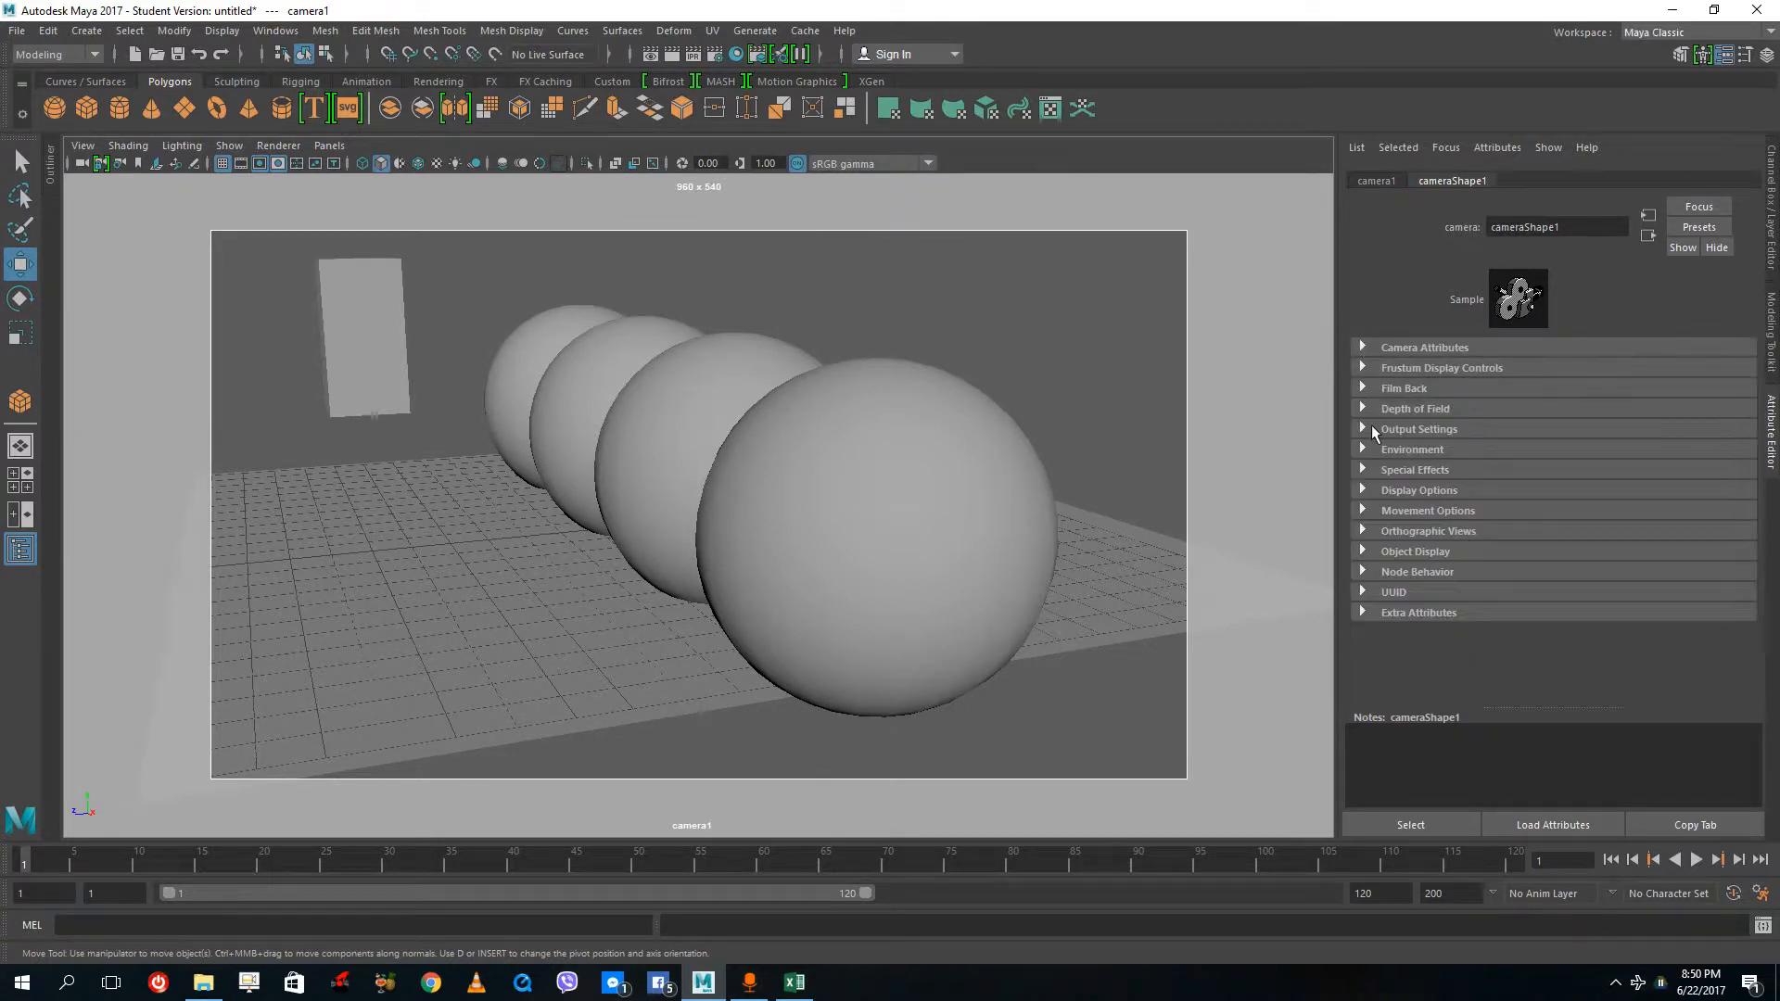
left_click(1362, 409)
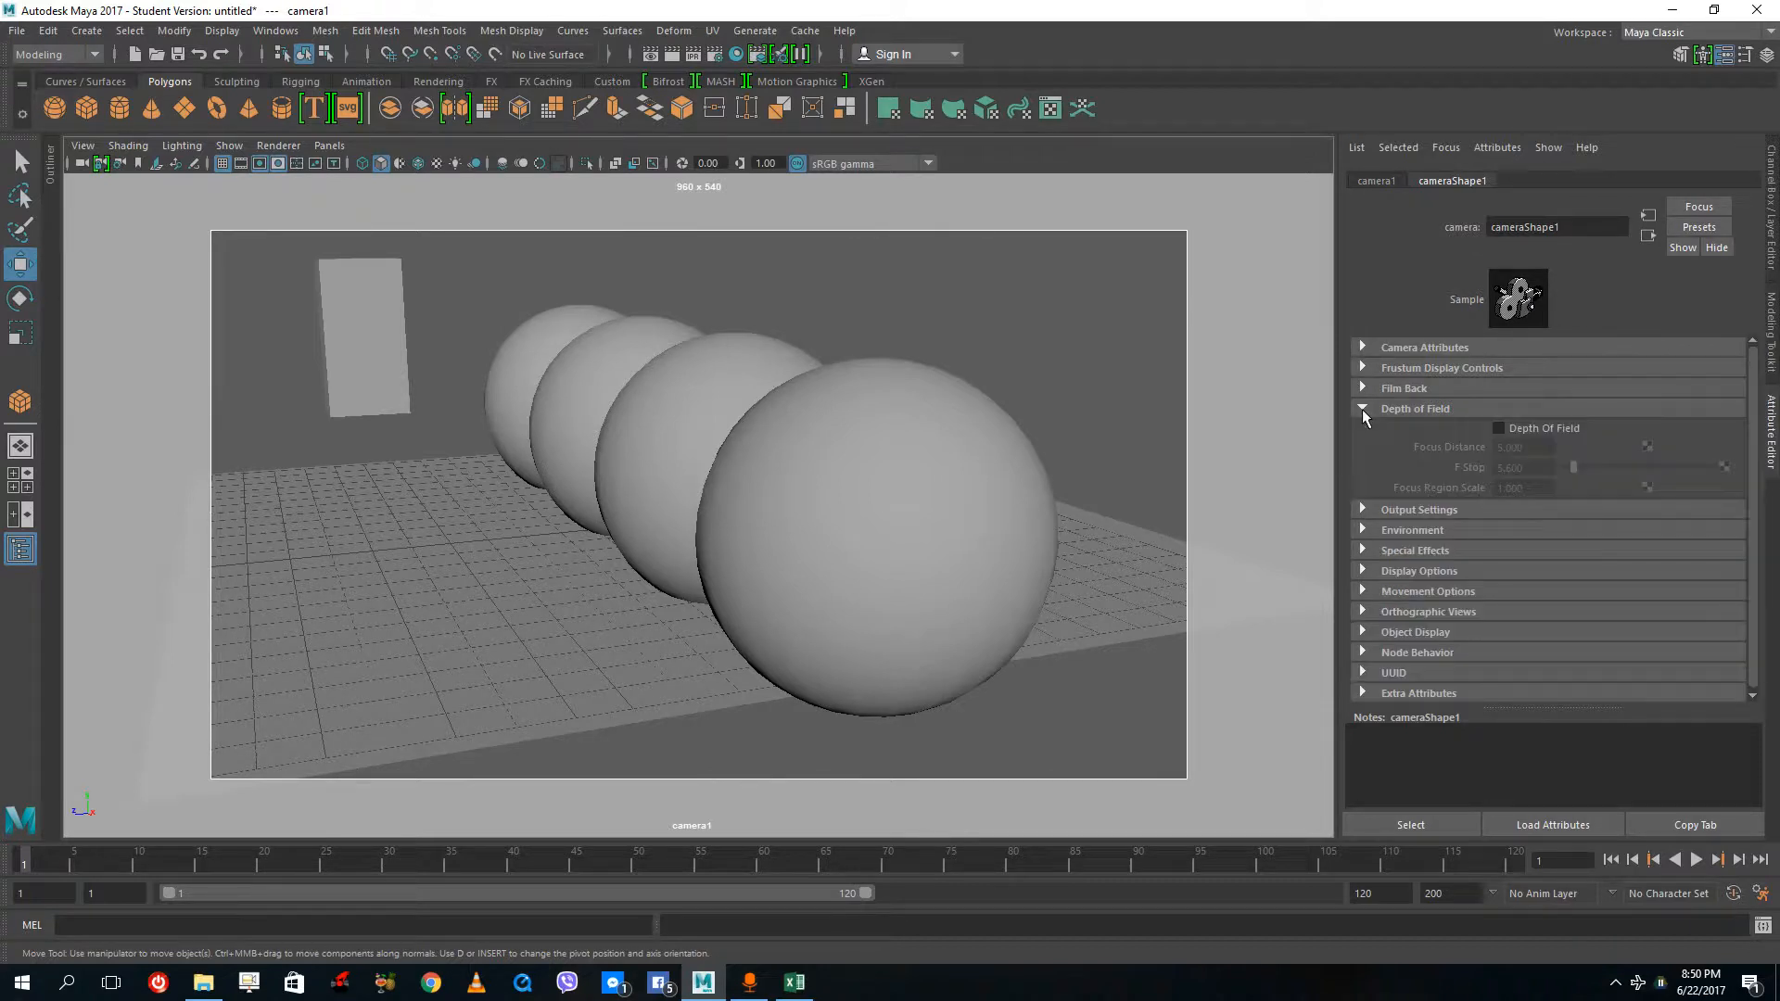
left_click(1553, 426)
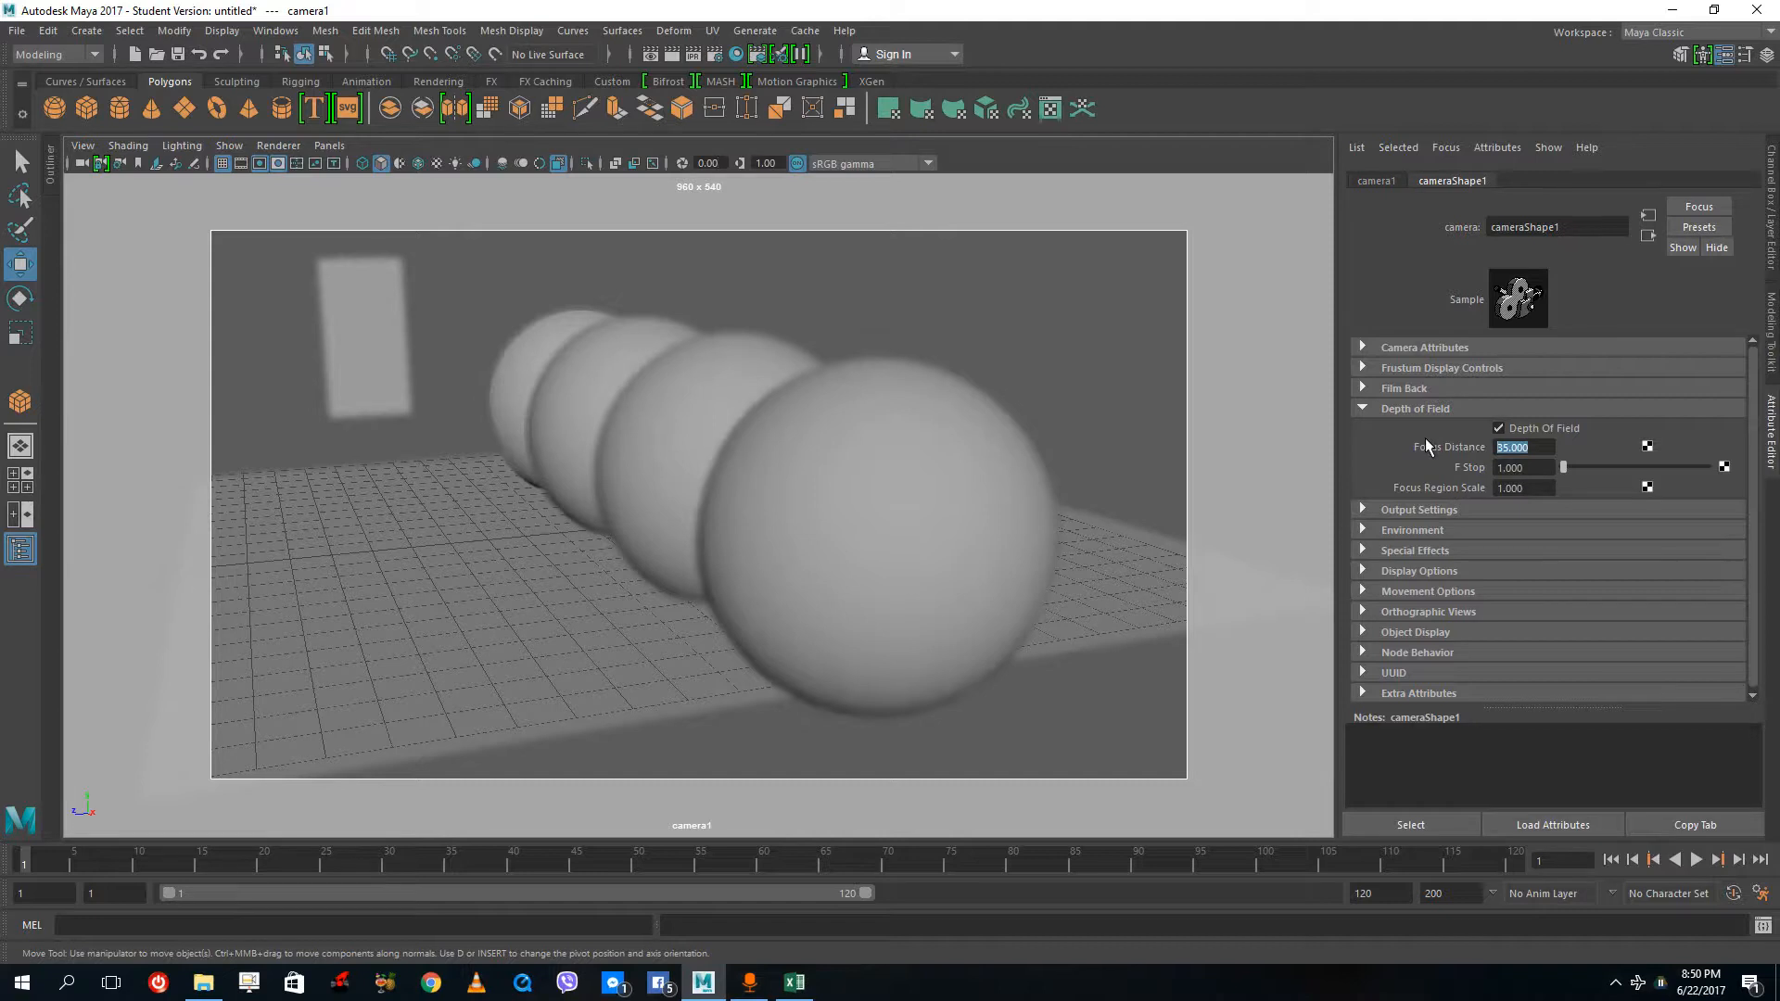
- Try focus distances of 20 and 25 and settle on 27 for the camera's depth of field
type("20")
key("Return")
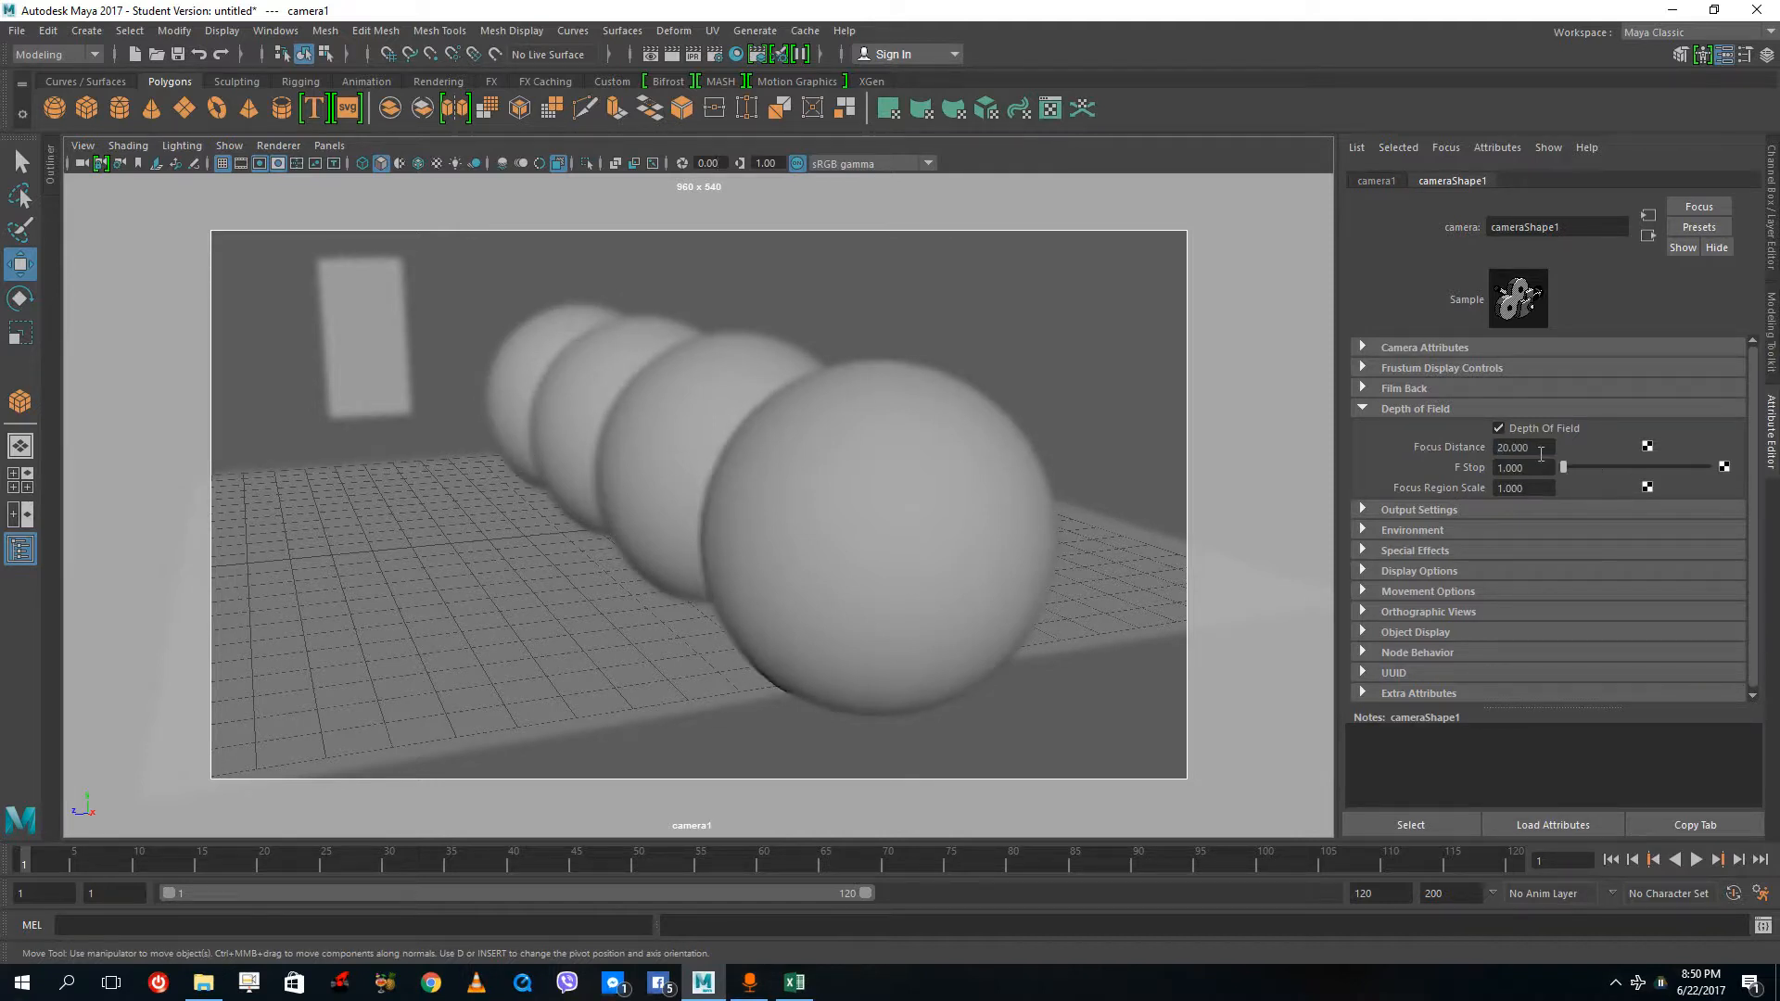
left_click(1541, 451)
type("25")
key("Return")
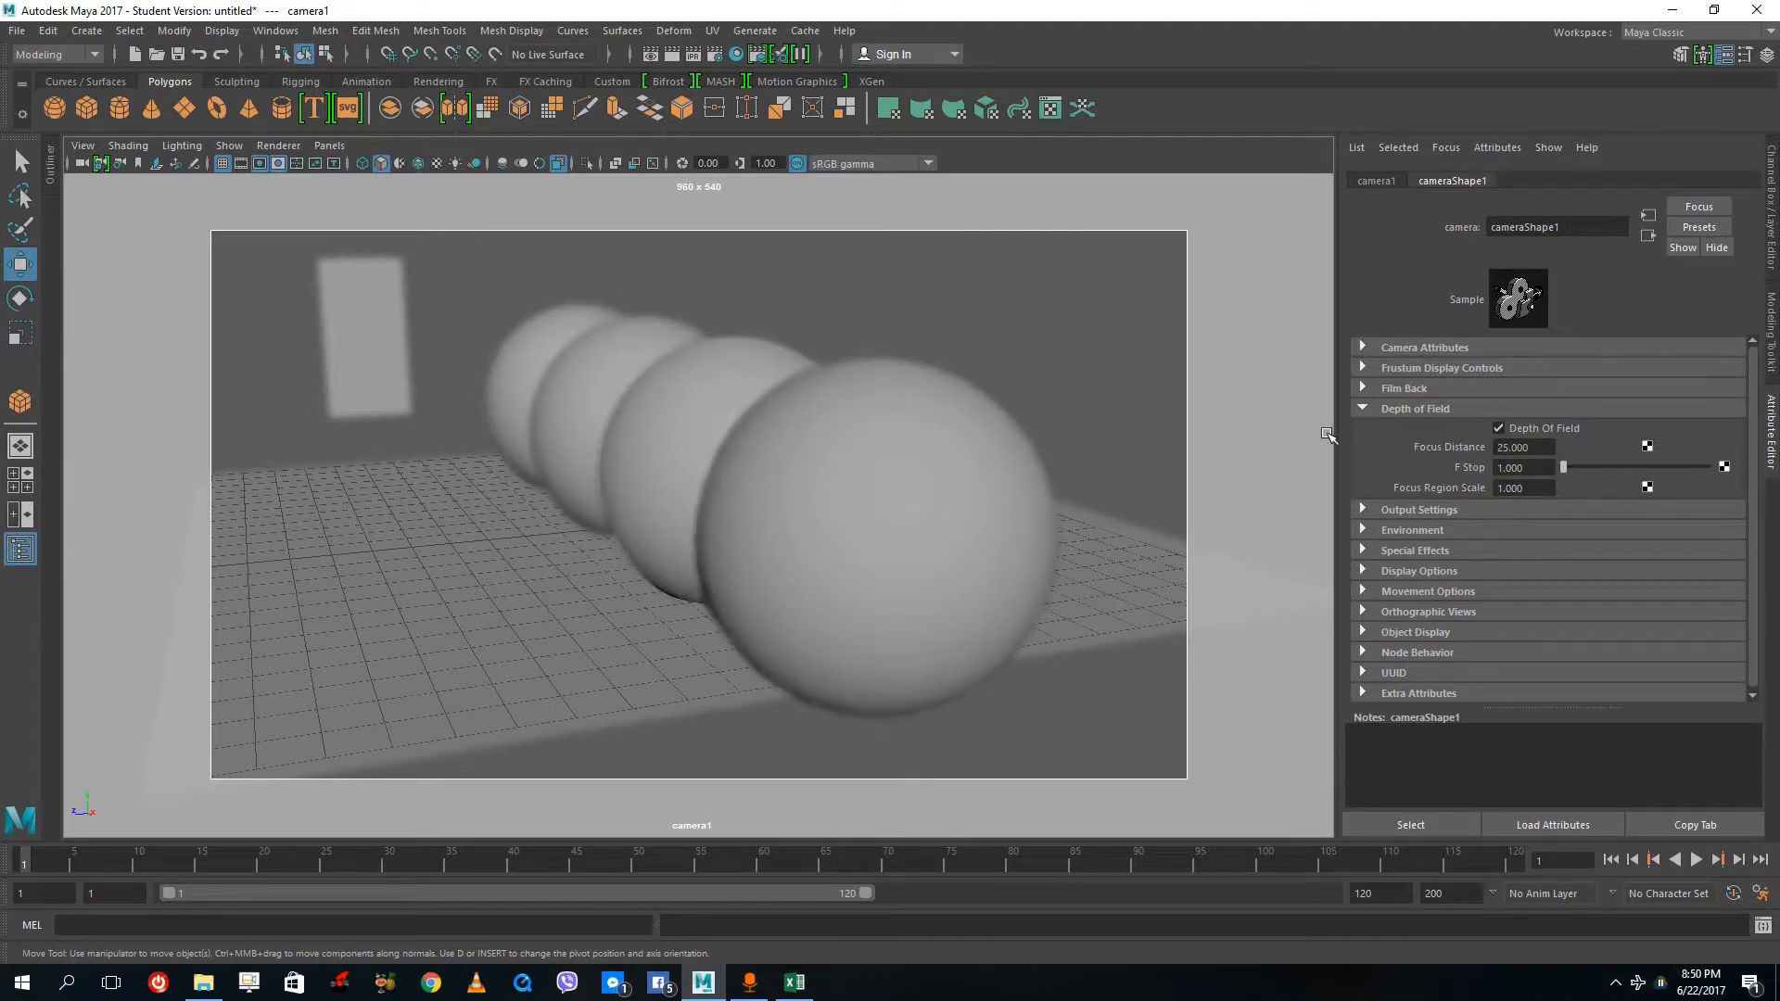
left_click(1541, 446)
type("27")
key("Return")
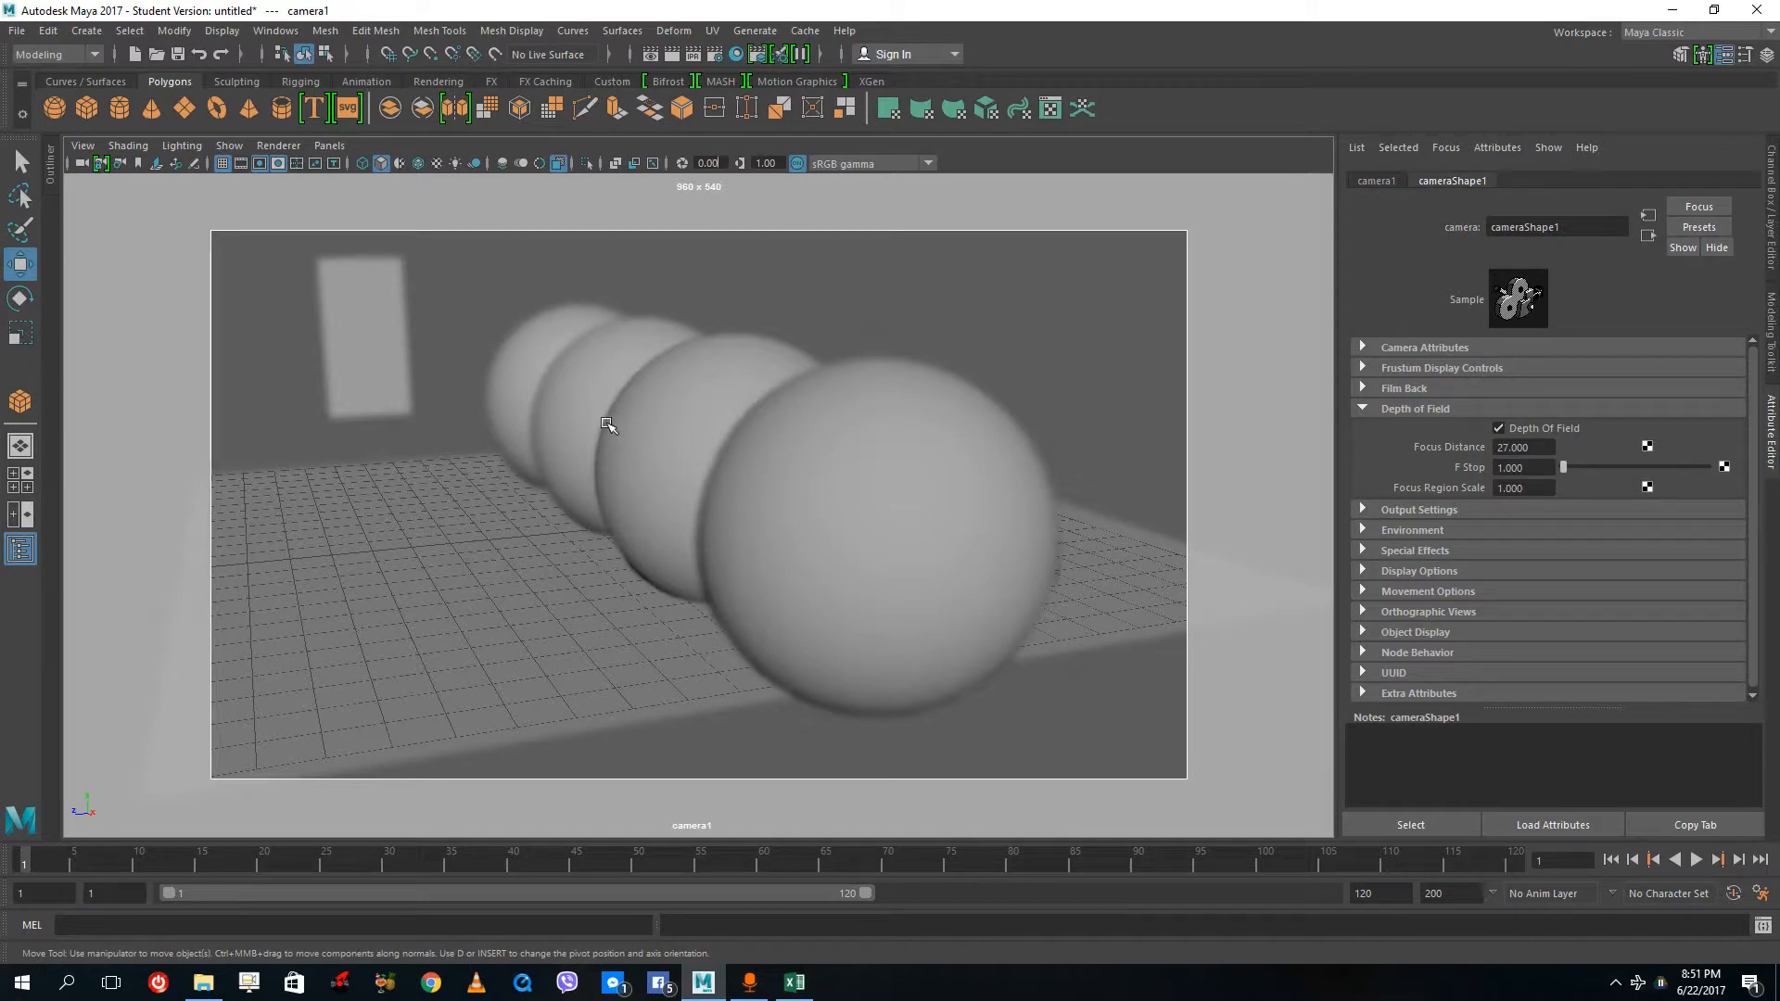
- Raise the camera's F Stop to about 4.682 to sharpen more of the spheres
right_click(1441, 454)
left_click(1414, 468)
left_click_drag(1564, 473, 1474, 498)
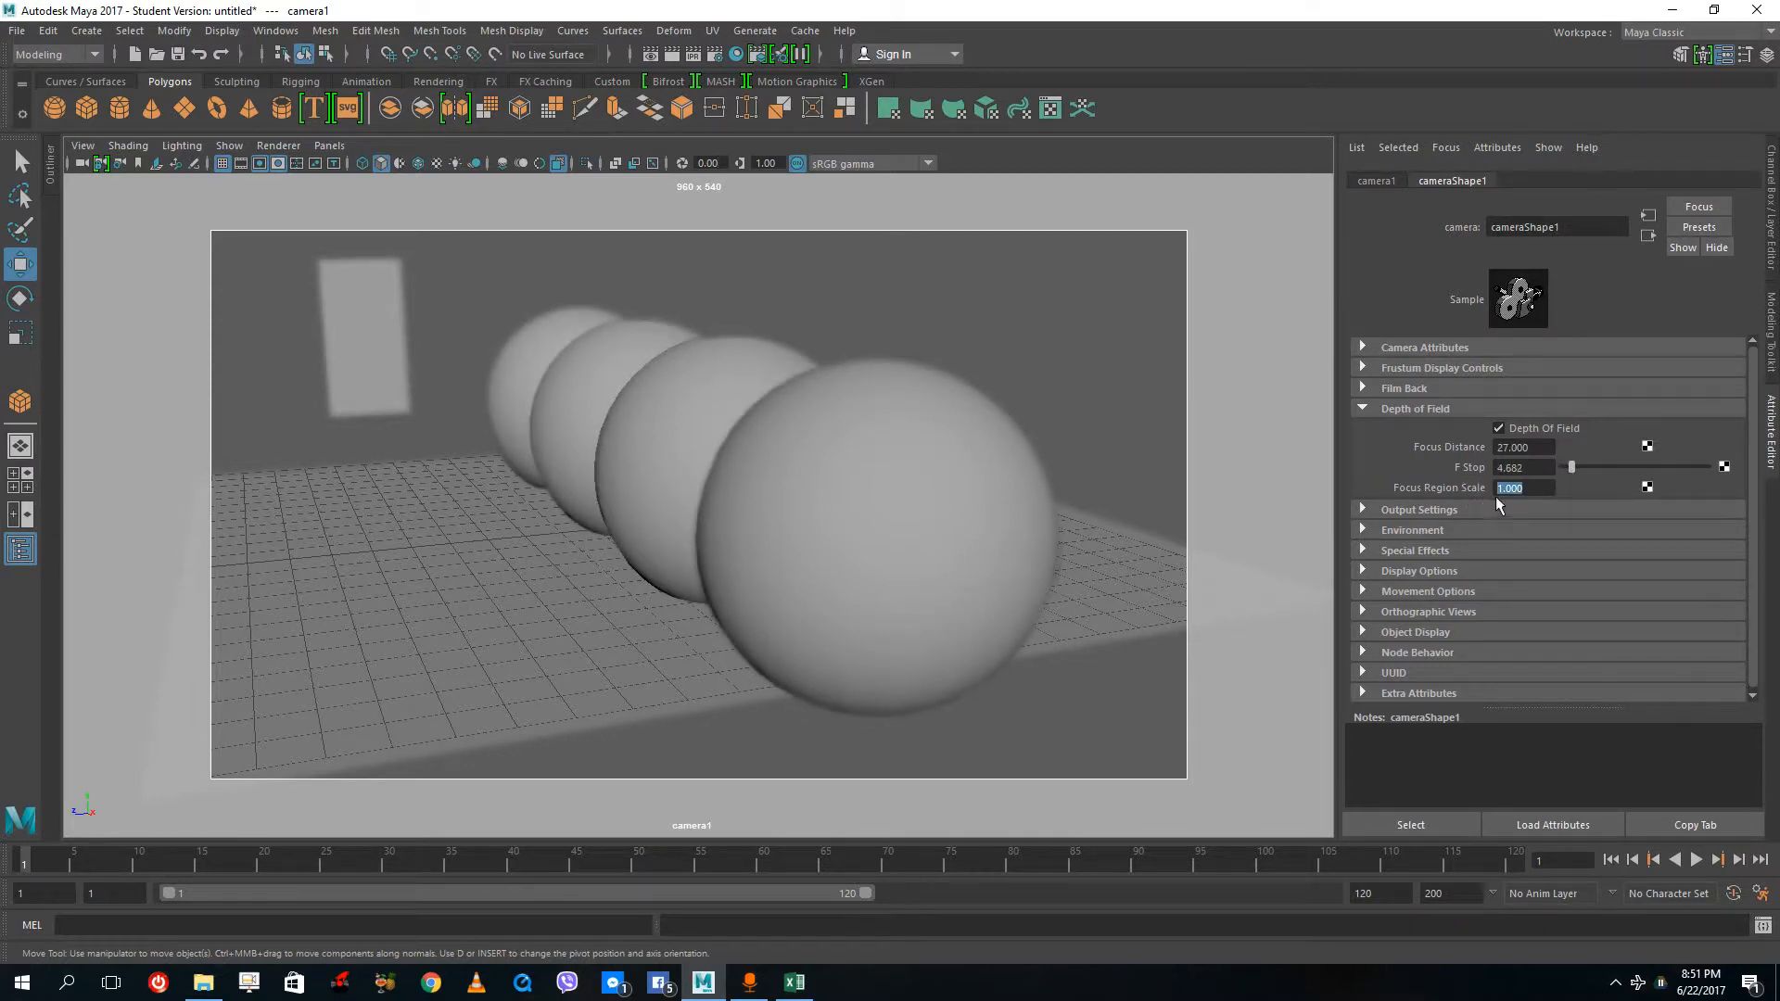
- Set the camera's focus region scale to 2 and its F Stop to about 2.227, and move closer to the spheres
type("2")
key("Return")
mouse_move(1572, 465)
left_mouse_down()
mouse_move(1622, 465)
mouse_move(1565, 471)
left_mouse_up()
mouse_move(548, 414)
left_mouse_down("alt")
mouse_move(461, 396)
mouse_move(560, 408)
left_mouse_up("alt")
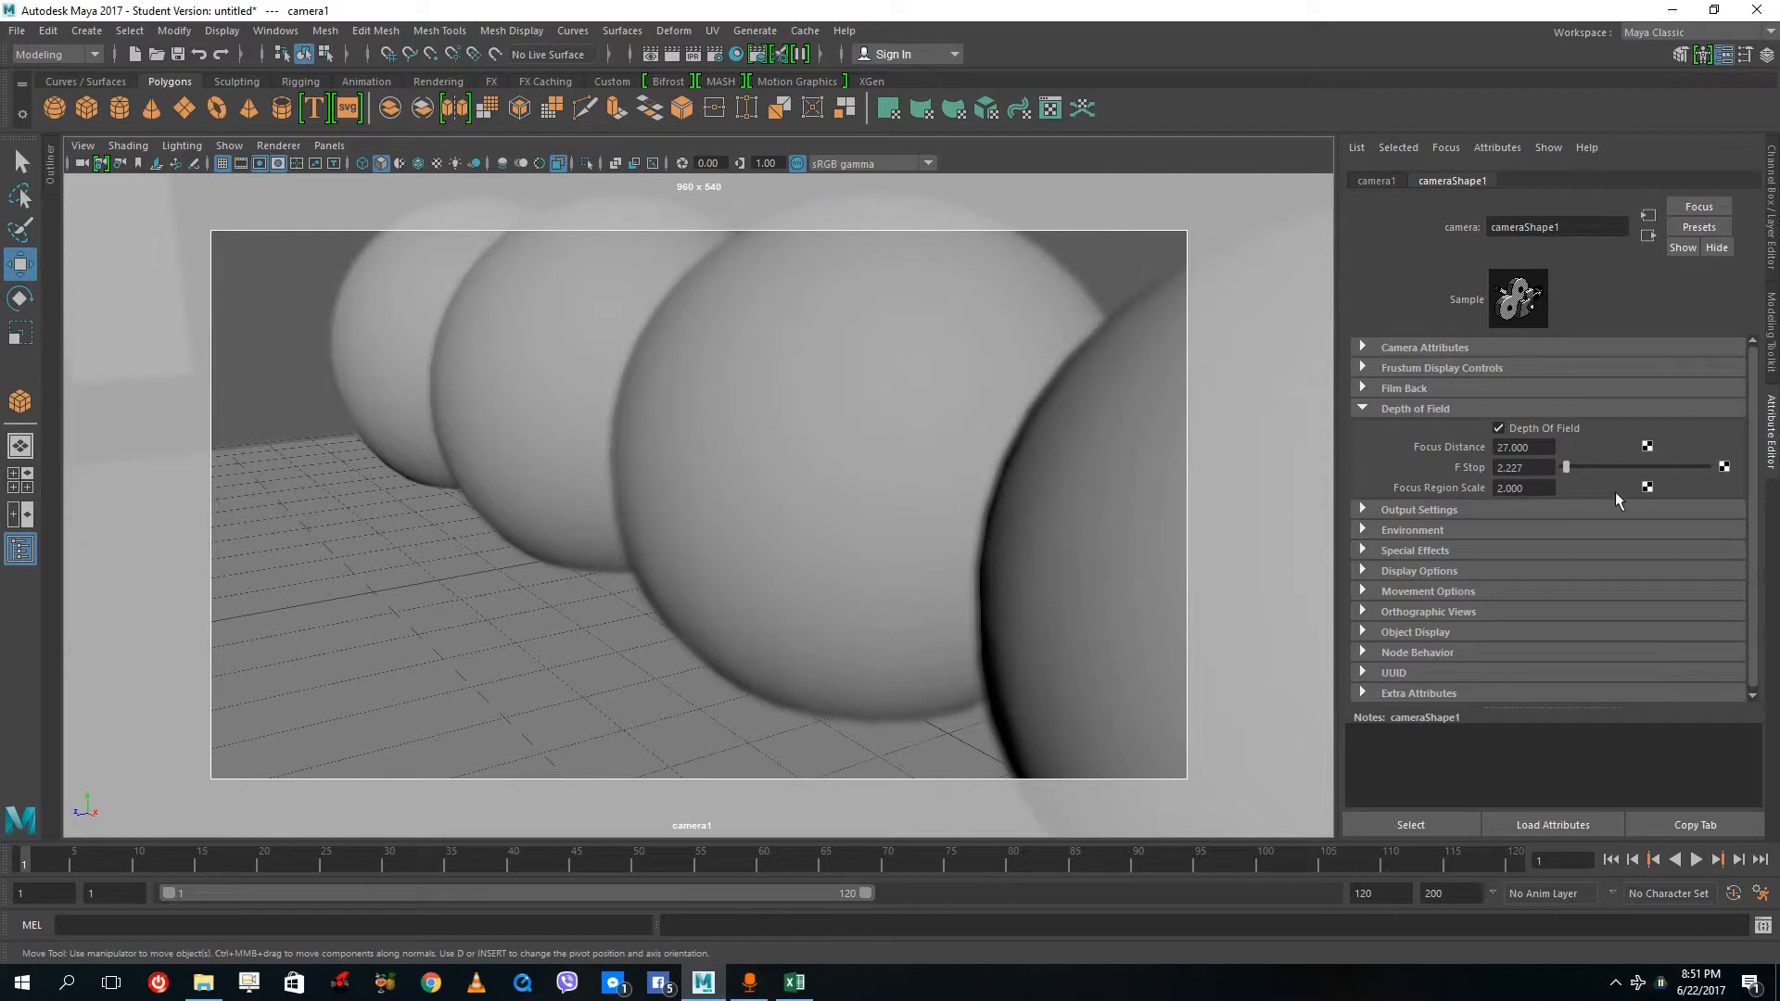
- Try focus distances of 20 and 10 for the camera's depth of field
left_click_drag(1544, 453, 1378, 450)
type("20")
key("Return")
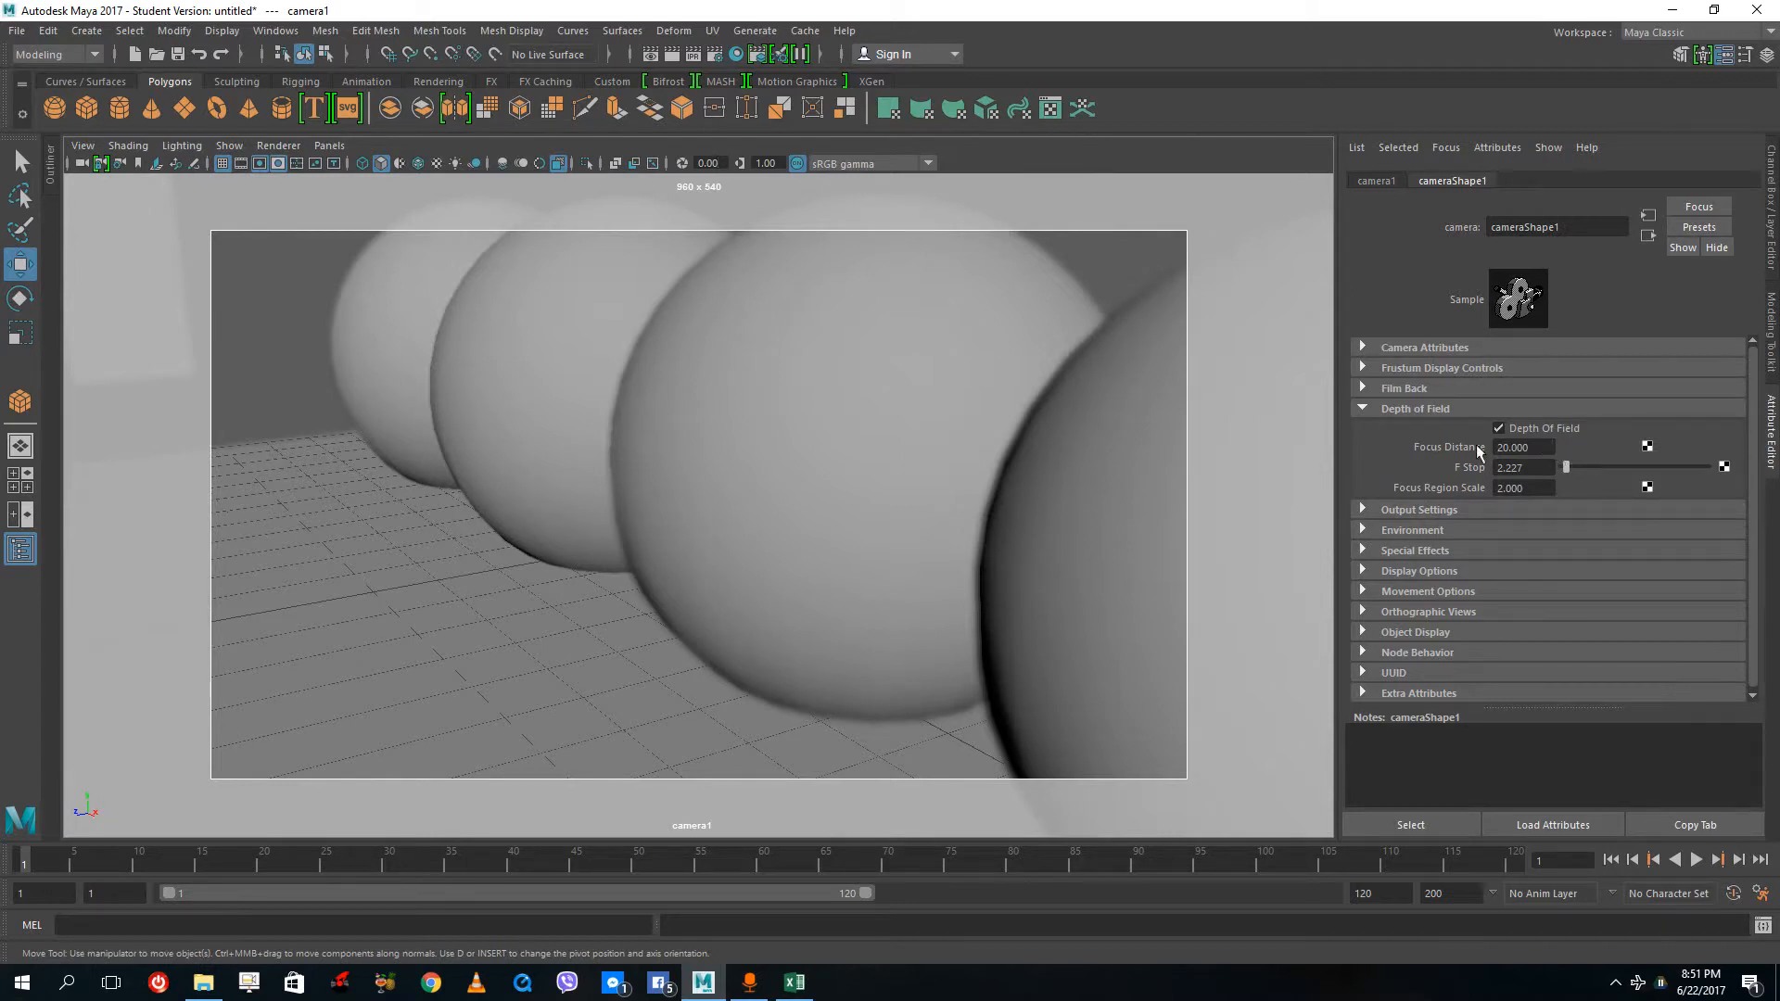
left_click_drag(1534, 448, 1413, 436)
type("10")
key("Return")
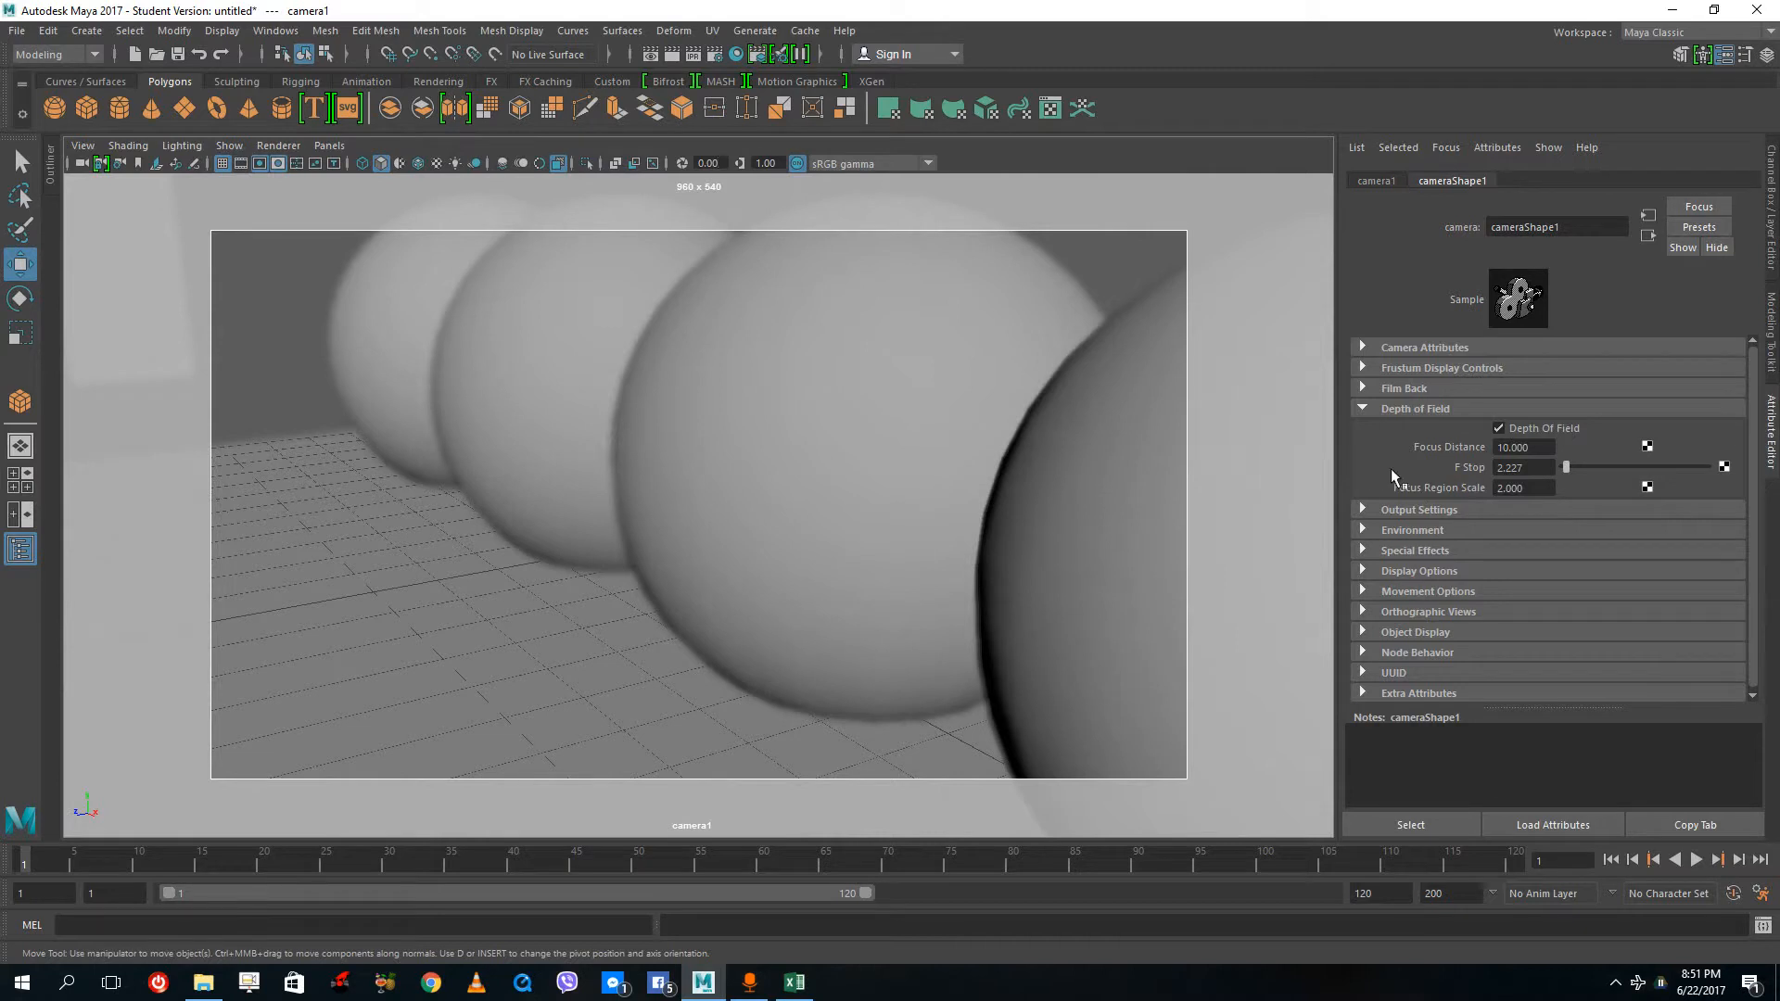
- Lower the camera's F Stop to 1 and set its focus distance to 12
left_click_drag(1567, 468, 1485, 446)
type("12")
key("Return")
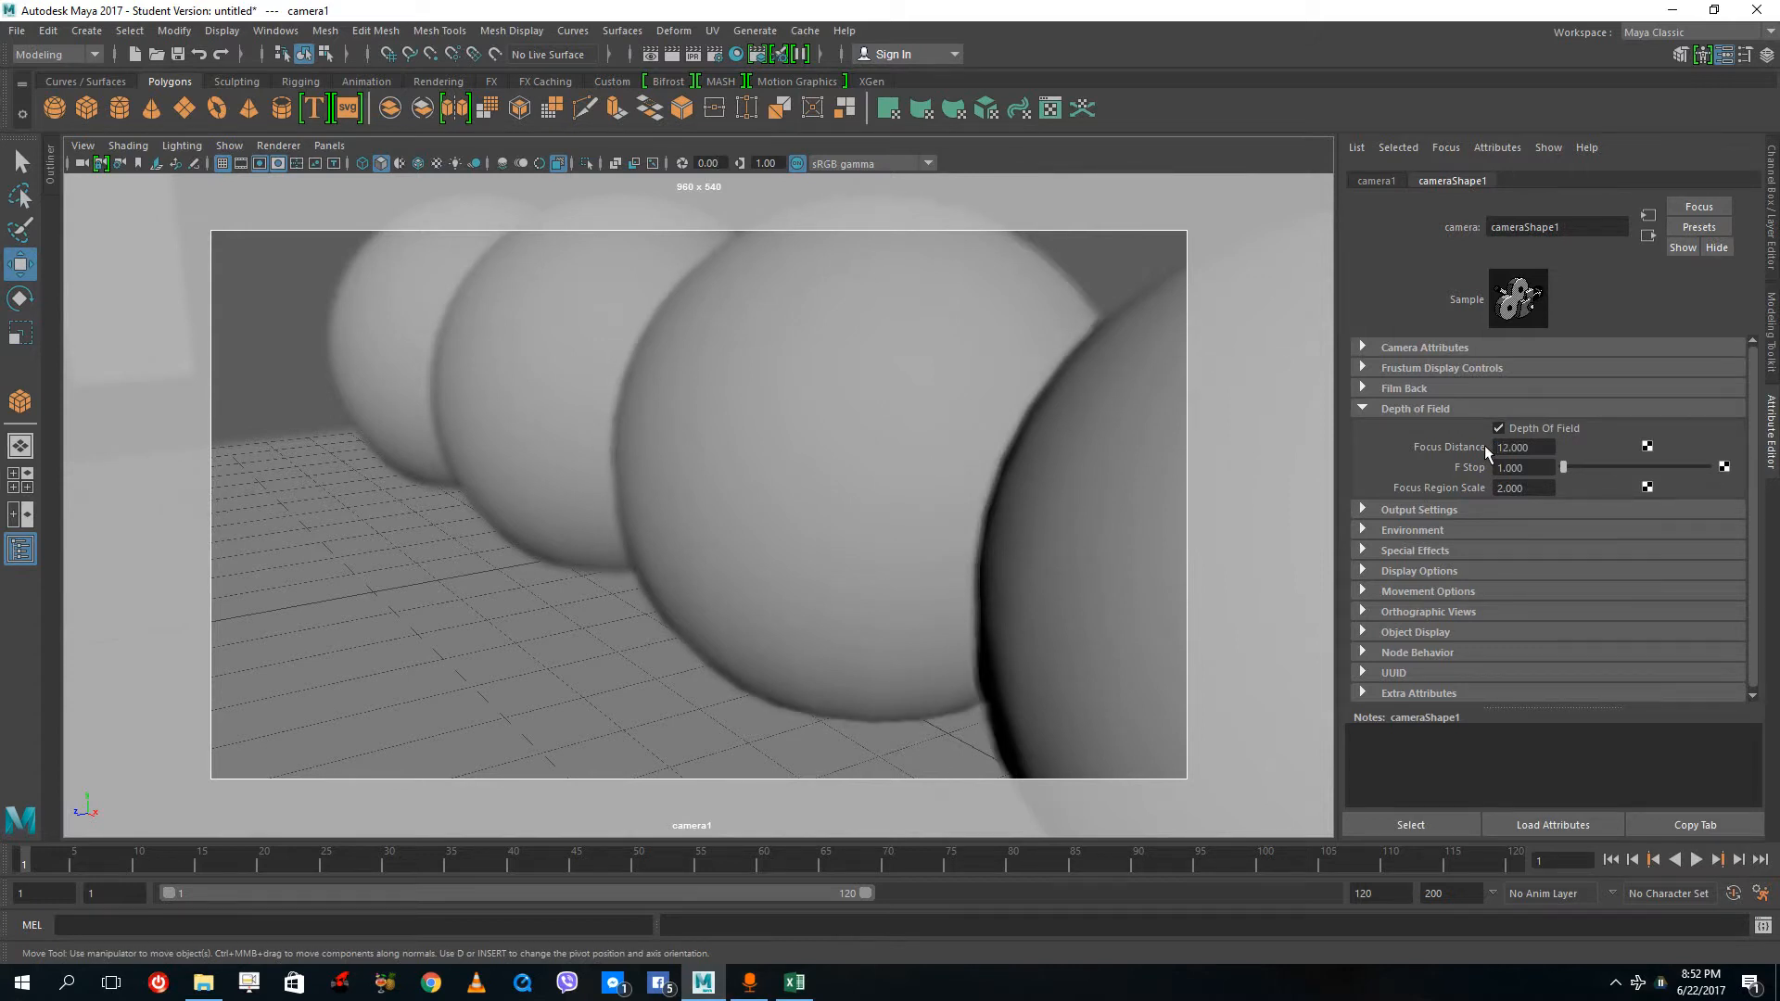
- Try a focus distance of 13, settle on 14, and check the focus on the spheres from another angle
left_click_drag(1553, 448, 1326, 417)
type("13")
key("Return")
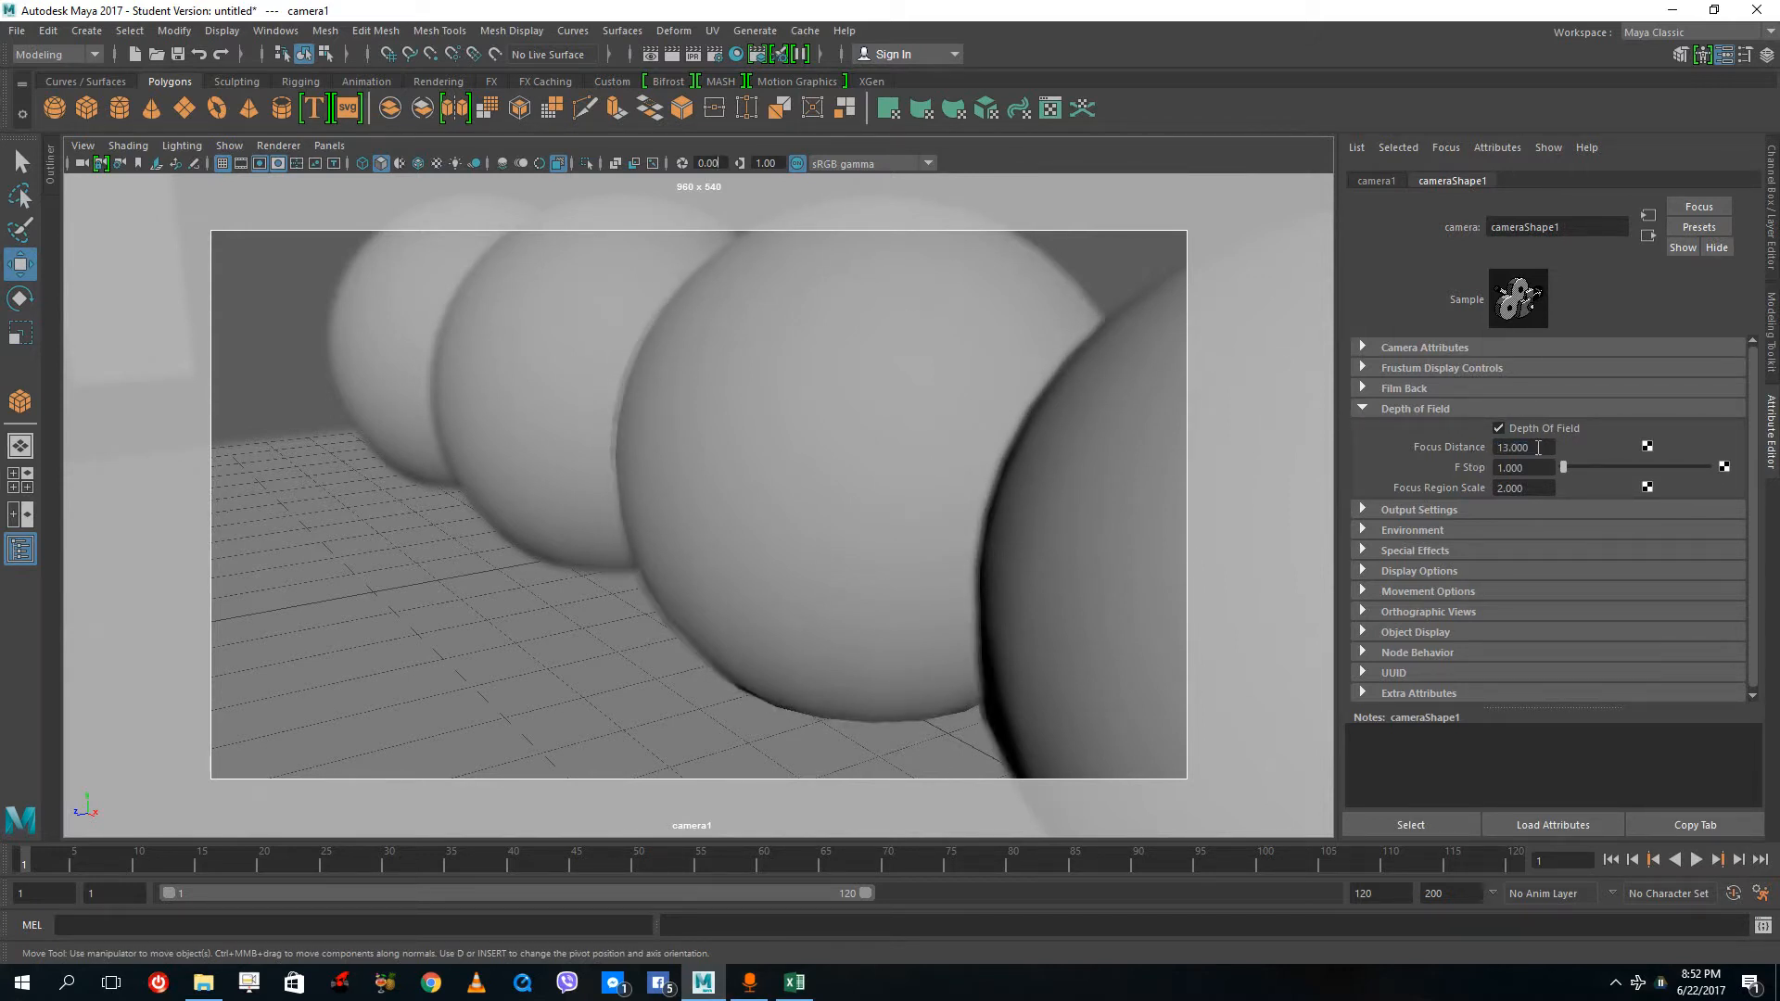
type("14")
key("Return")
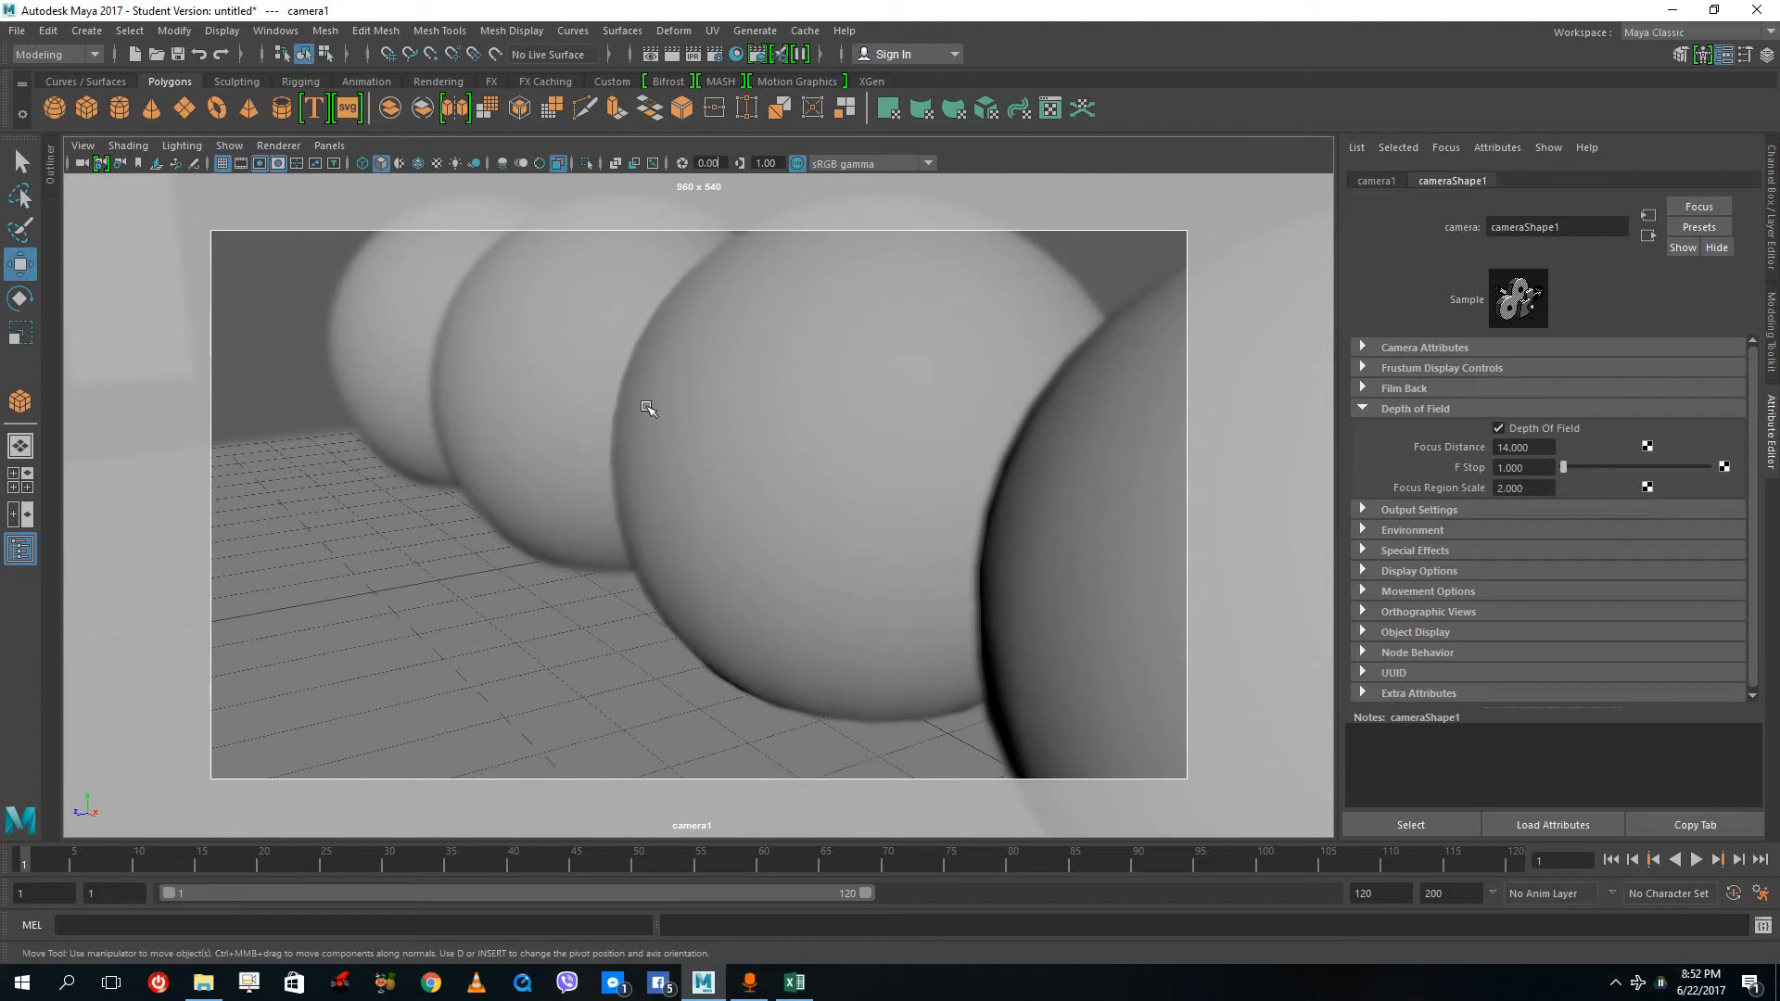
mouse_move(798, 525)
left_mouse_down("alt")
mouse_move(750, 521)
mouse_move(767, 515)
left_mouse_up("alt")
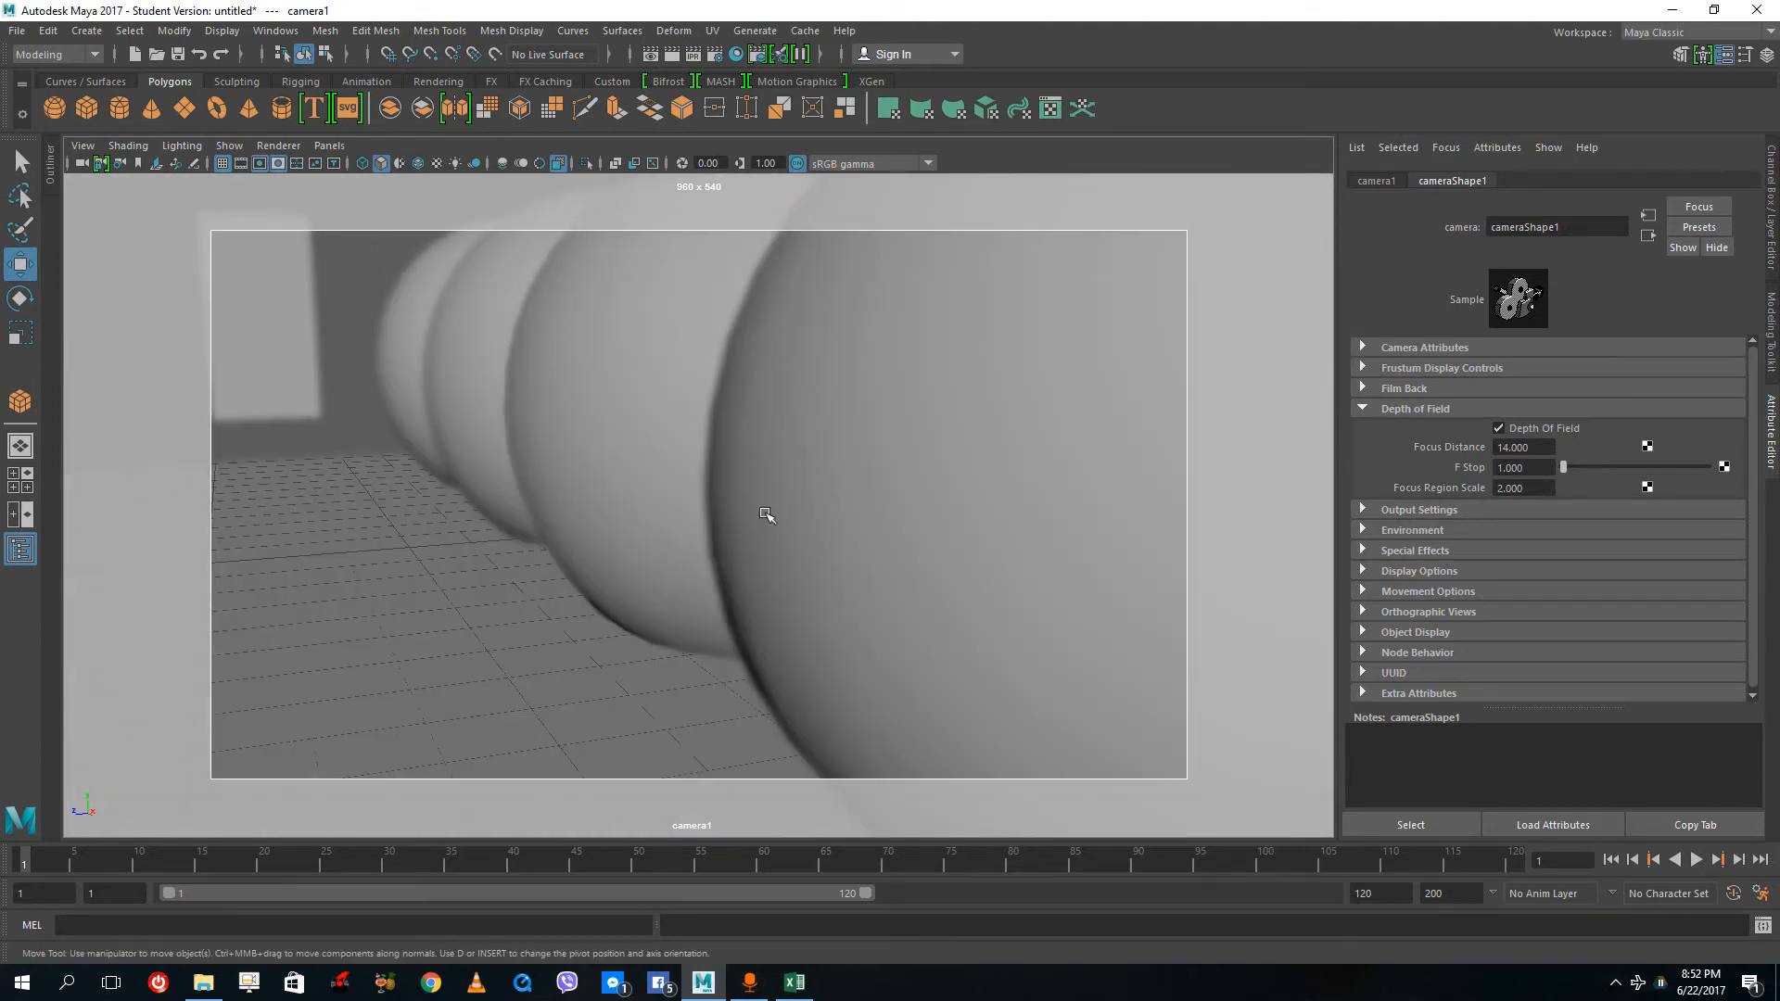